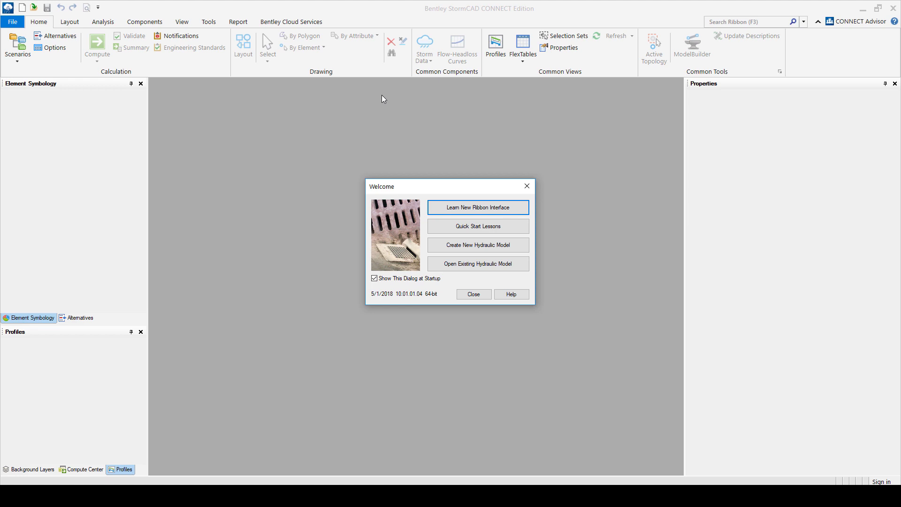
Open the StormCAD QuickStart Lessons PDF and browse to the start of Lesson 1: Creating a Schematic Network.
left_click(458, 226)
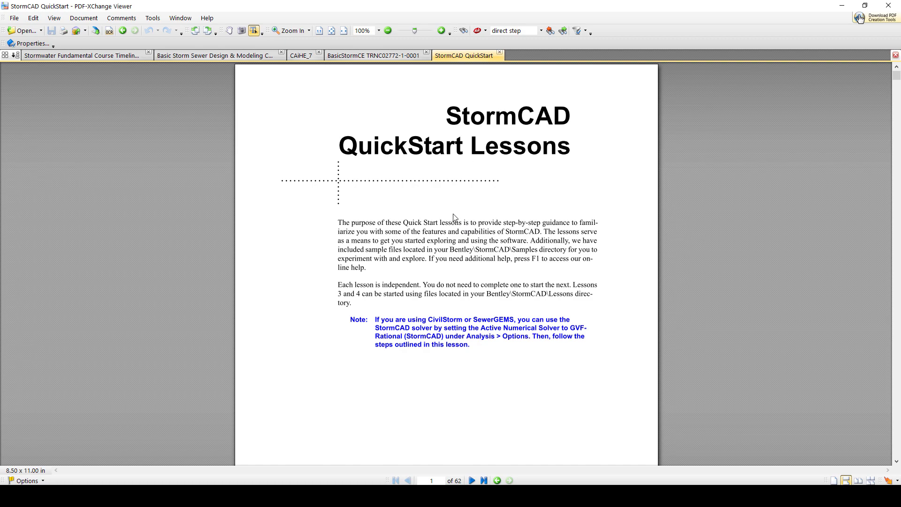
scroll(454, 218, "down", 10)
scroll(499, 254, "down", 8)
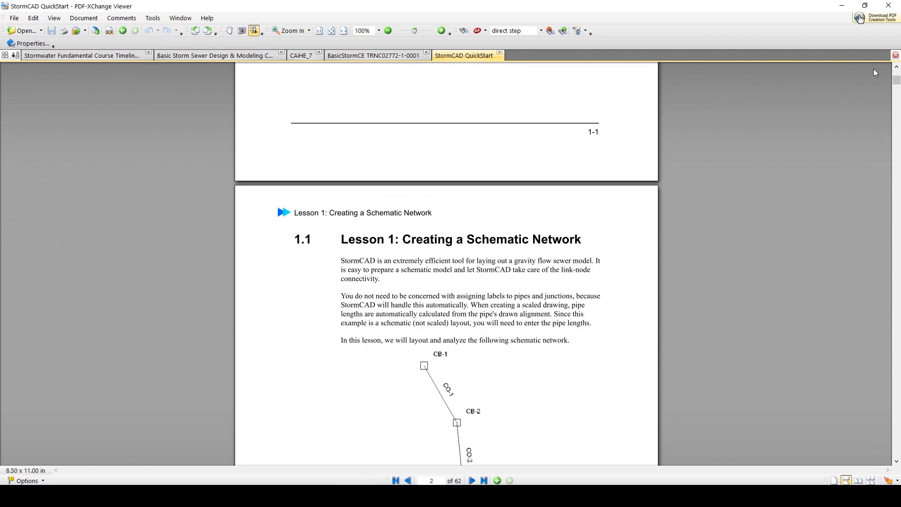
left_click_drag(897, 81, 897, 97)
key("Home")
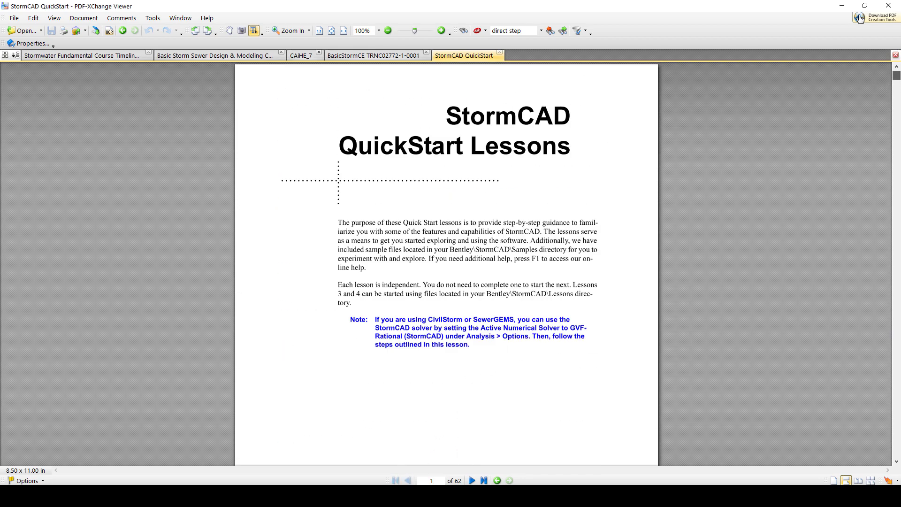
scroll(688, 263, "down", 2)
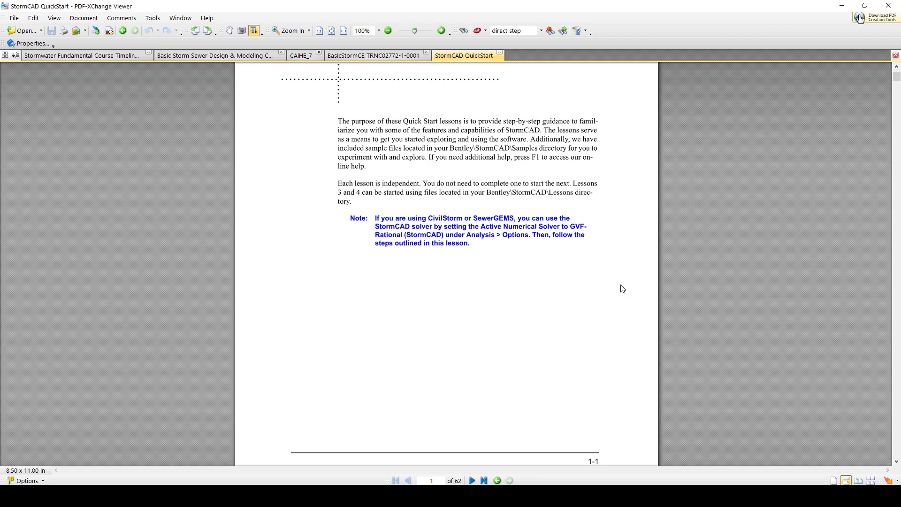
scroll(622, 288, "down", 5)
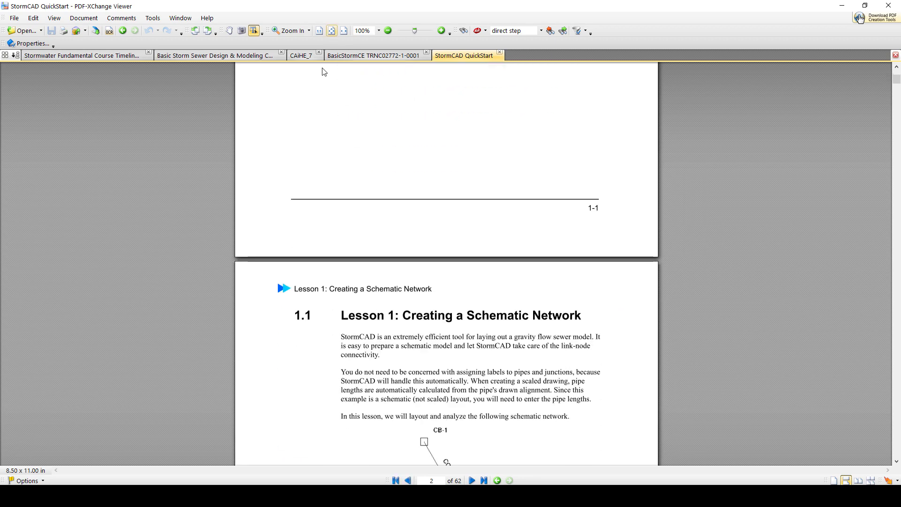
Back in StormCAD, add a Welcome Dialog shortcut to the Quick Access Toolbar.
key("alt+Tab")
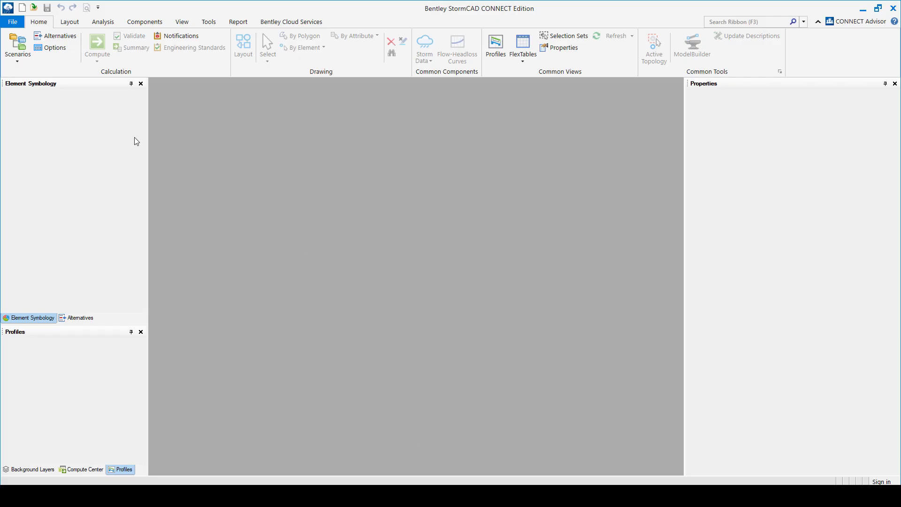
left_click(98, 9)
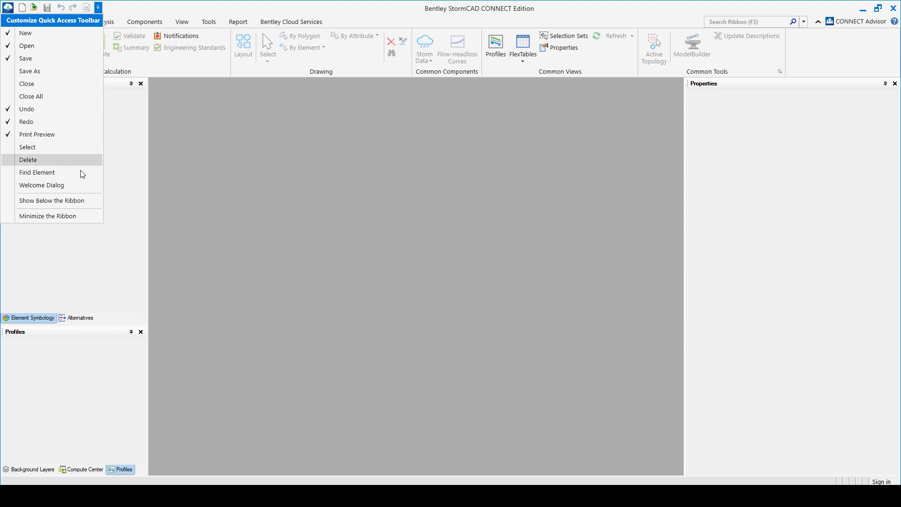
left_click(80, 184)
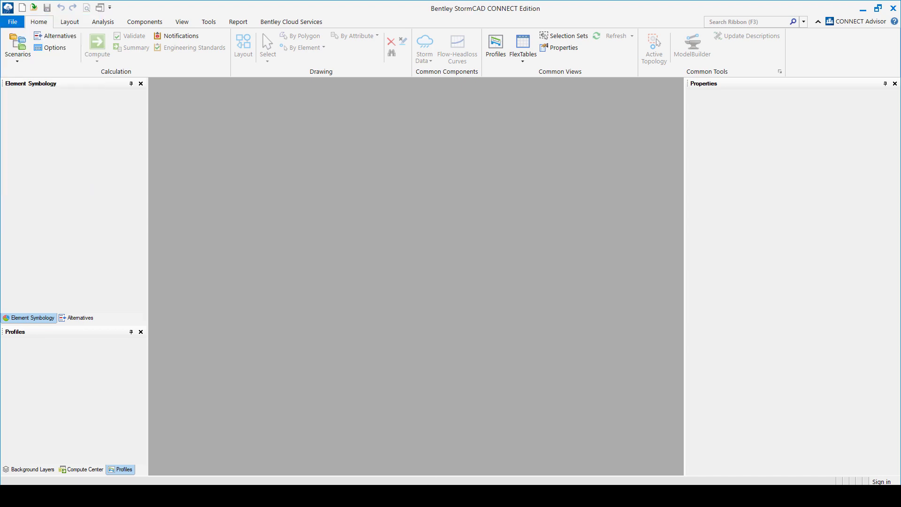
Reopen the Welcome dialog, read the Learn New Ribbon Interface help, then close it.
left_click(101, 9)
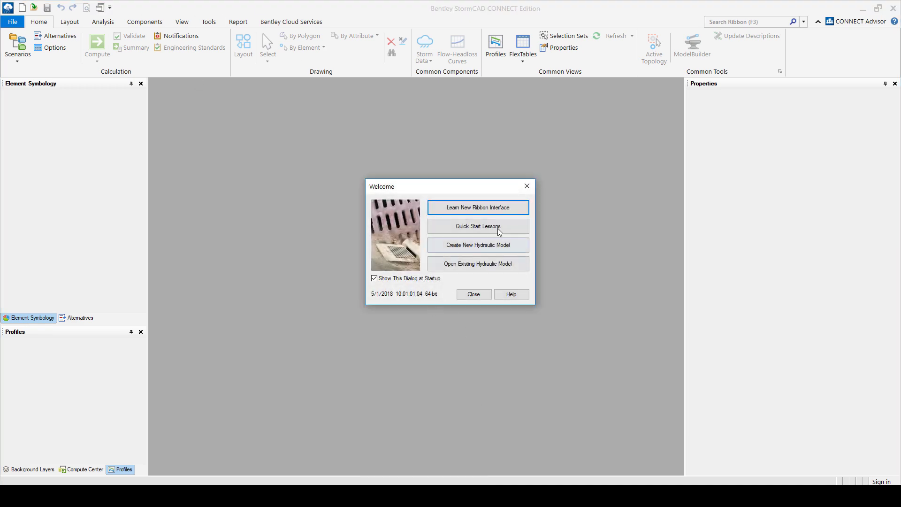
left_click(507, 209)
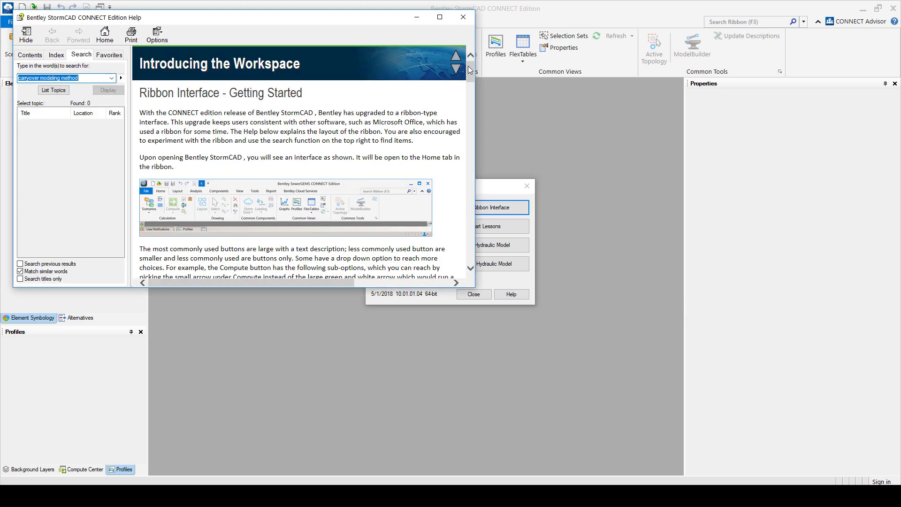
scroll(470, 82, "down", 10)
left_click(463, 18)
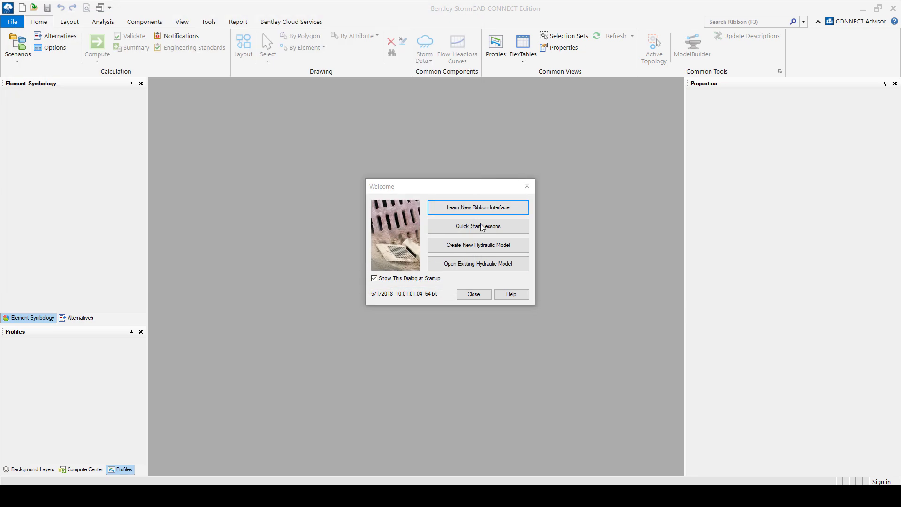
Create a new hydraulic model, Untitled1.stsw, and keep the Base scenario active.
left_click(497, 246)
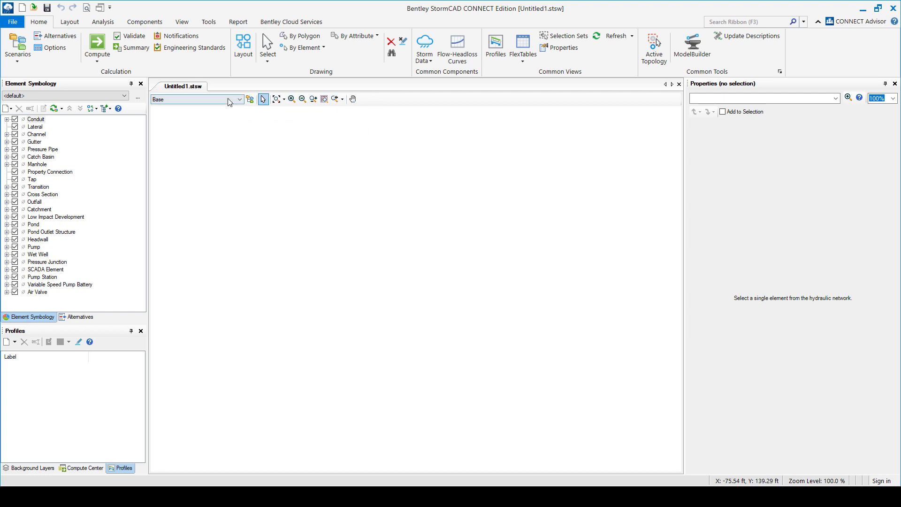
left_click(197, 99)
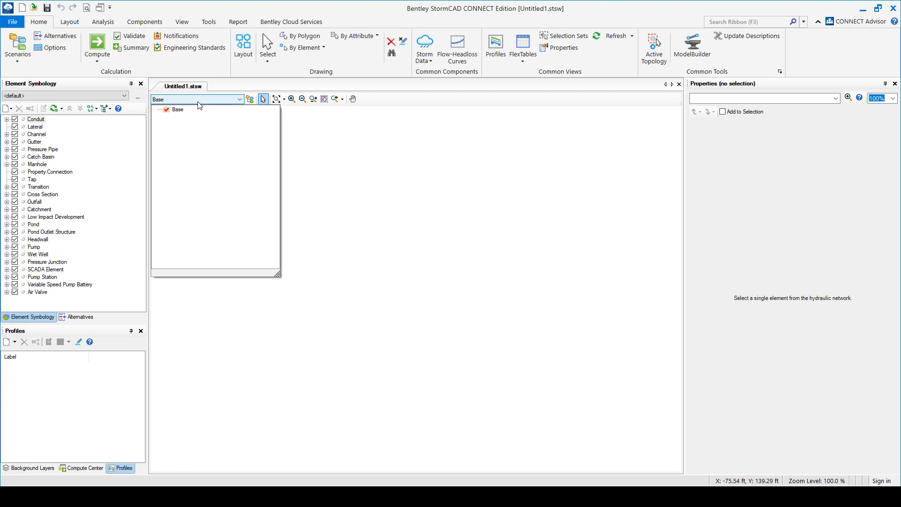
left_click(195, 104)
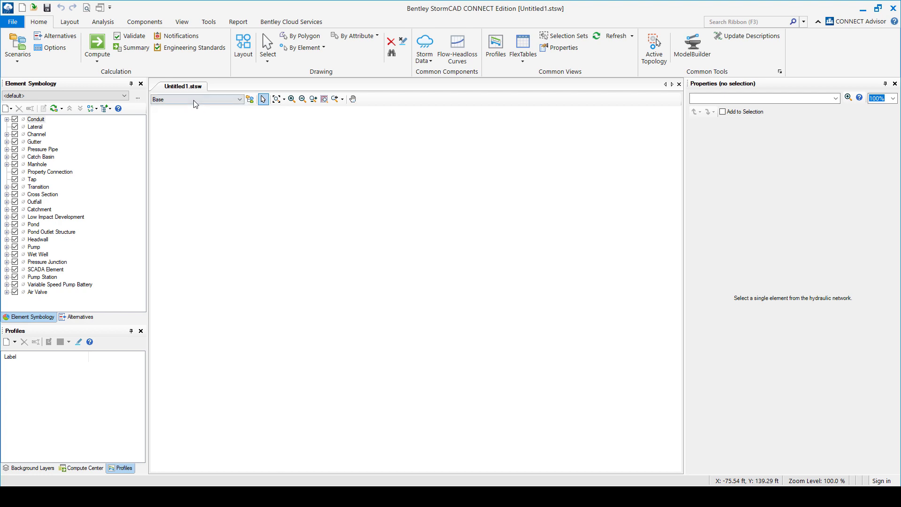
left_click(195, 104)
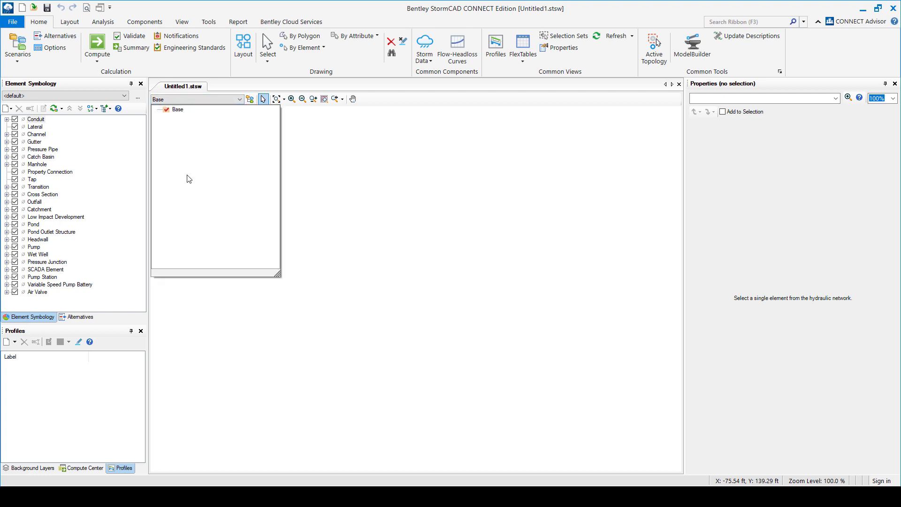
left_click(185, 107)
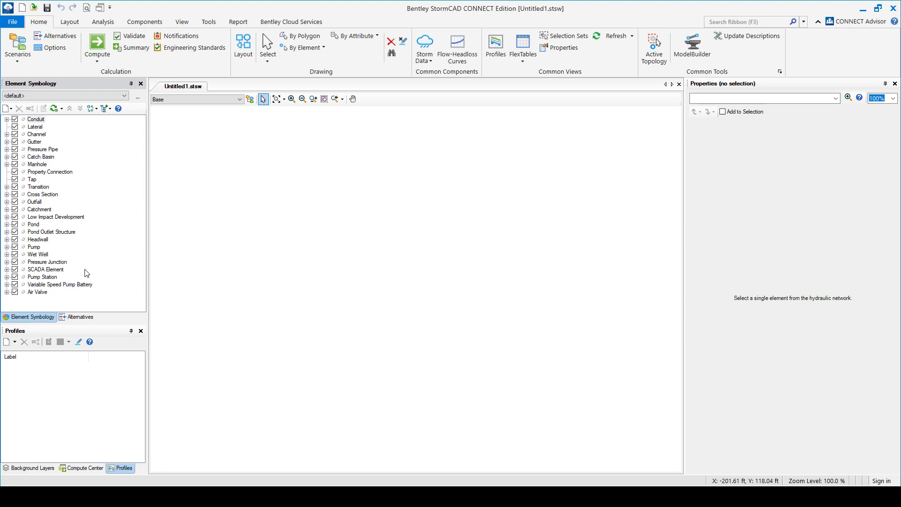
Add a Bing Map background layer and paste in the Bing Maps key.
left_click(33, 468)
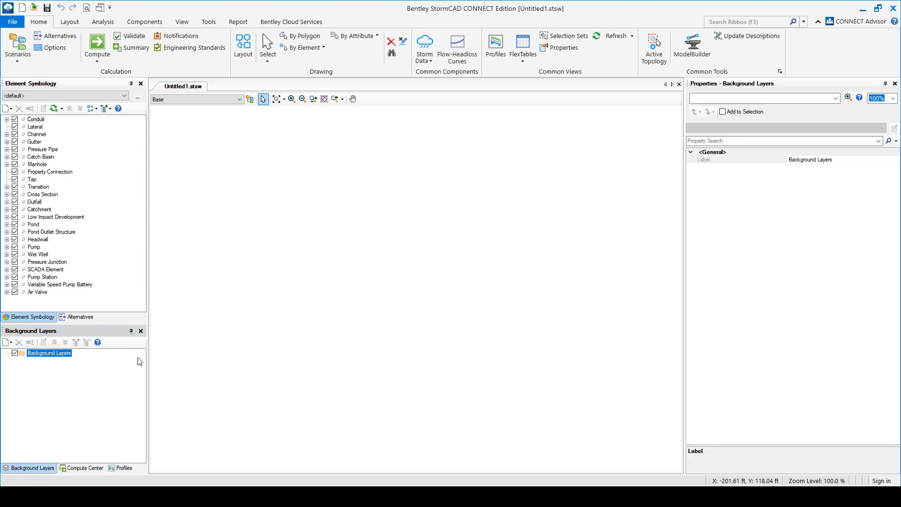
left_click(13, 341)
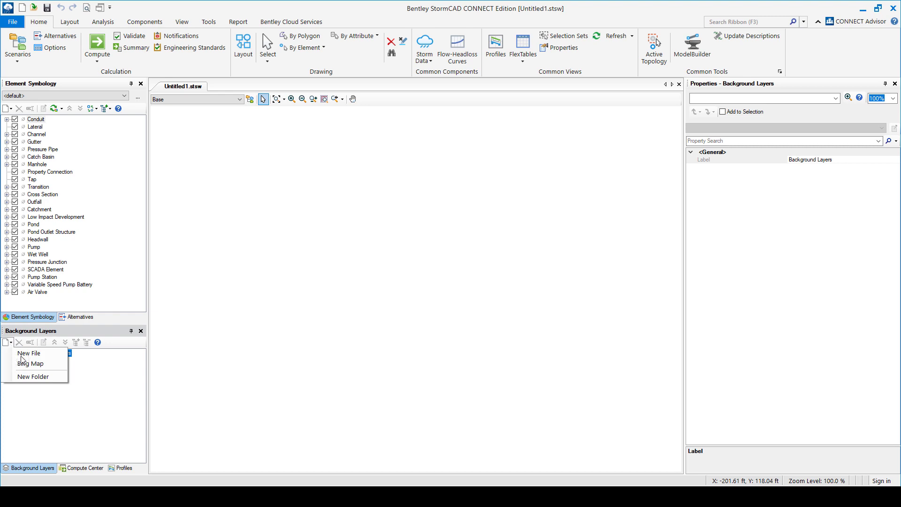
left_click(49, 367)
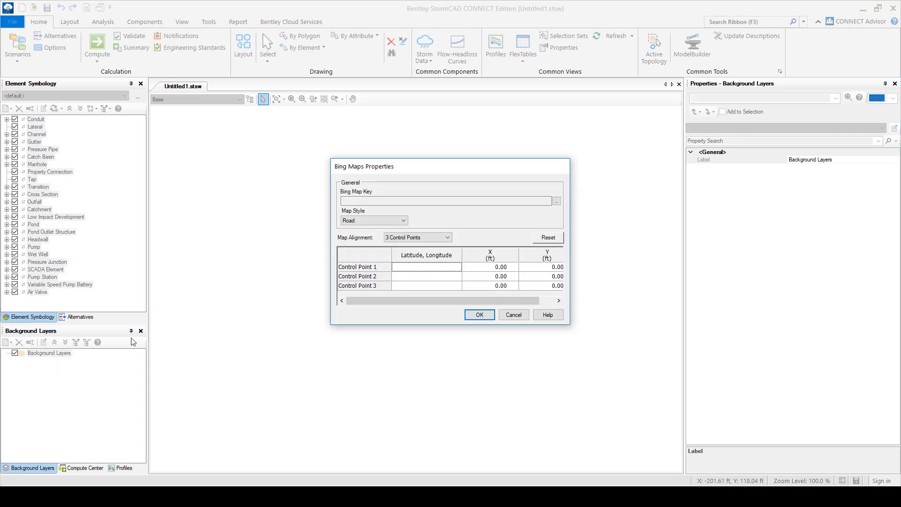
left_click(556, 201)
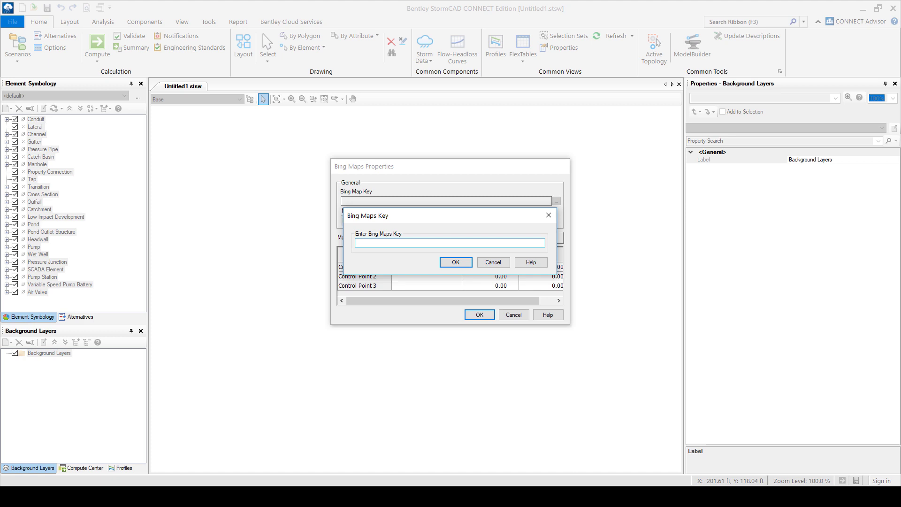
key("alt+Tab")
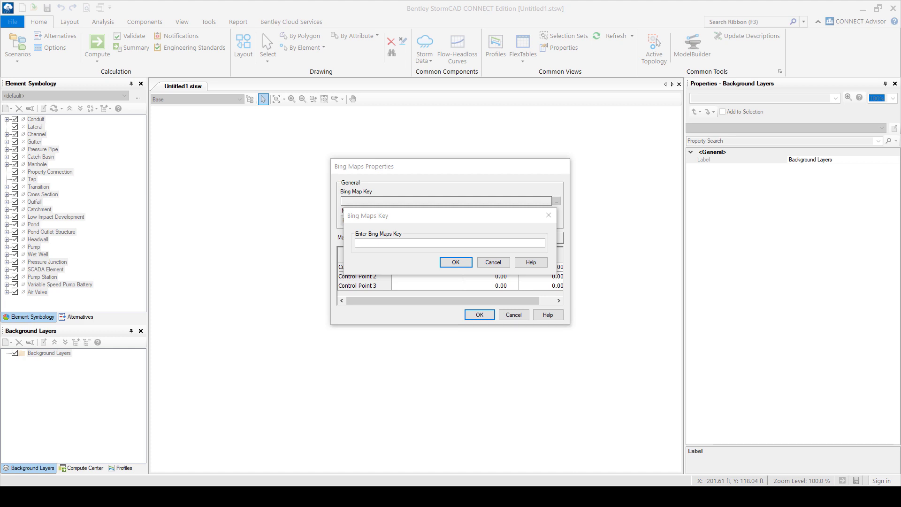
left_click(441, 243)
key("Return")
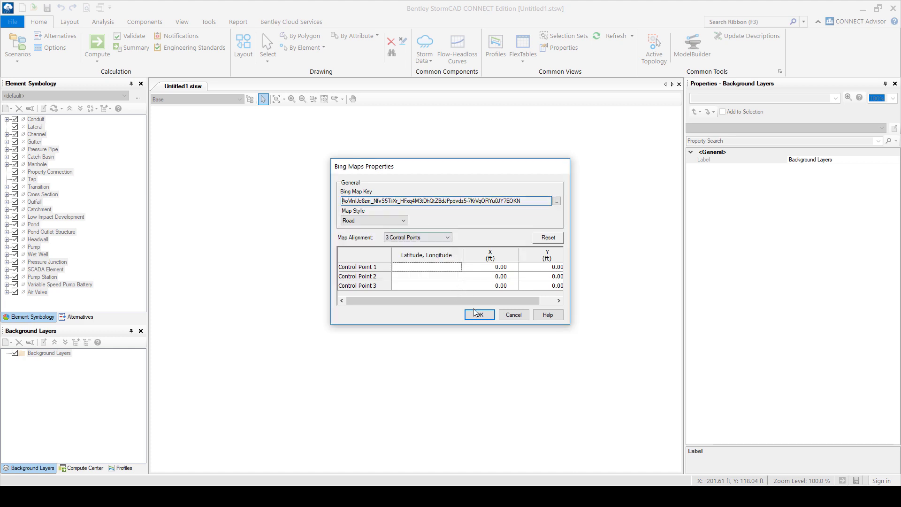
Set the map style to Aerial and alignment to 1 Control Point, then load the map.
left_click(392, 221)
left_click(392, 229)
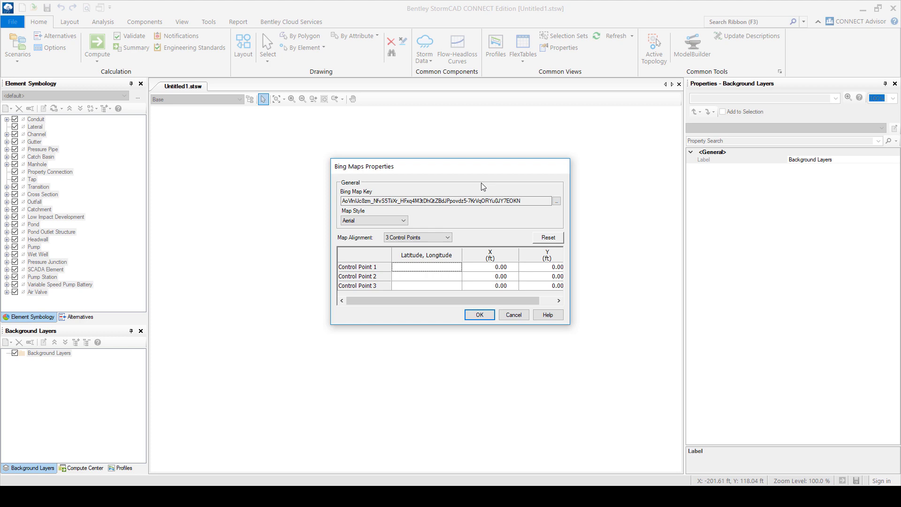
left_click(418, 237)
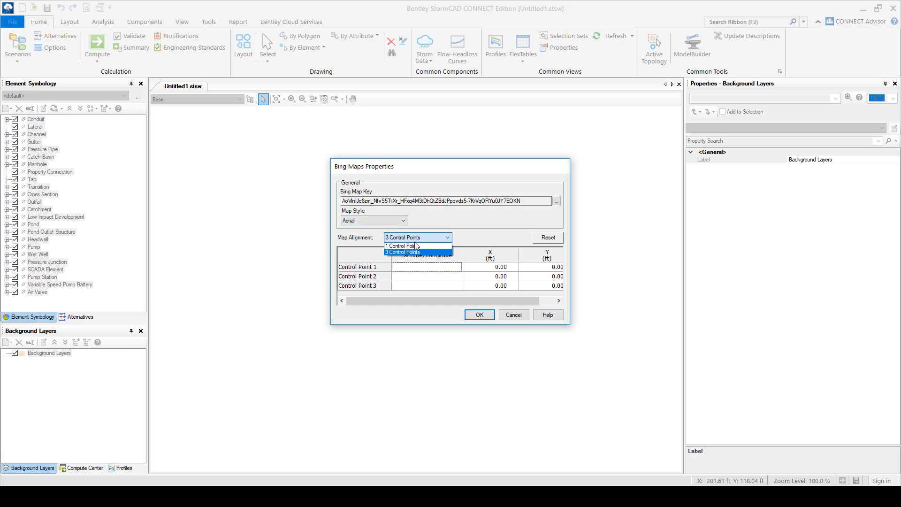
left_click(415, 243)
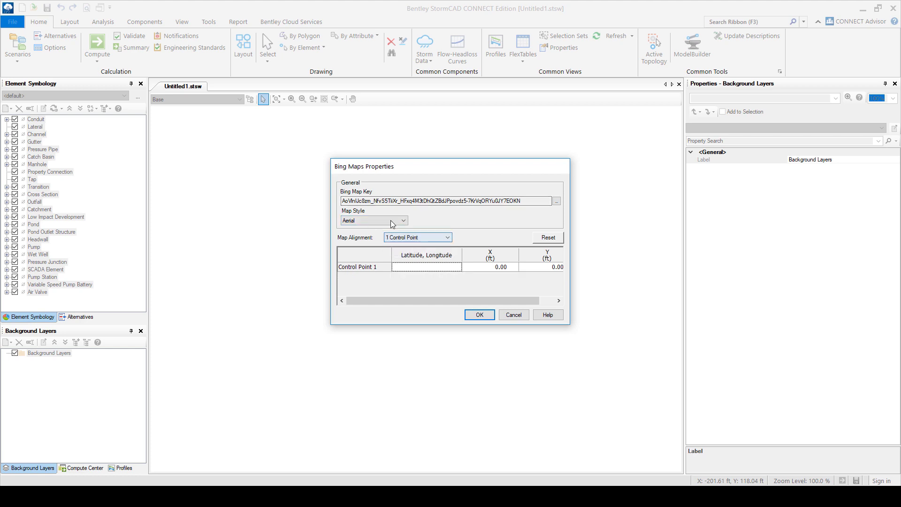
left_click(485, 316)
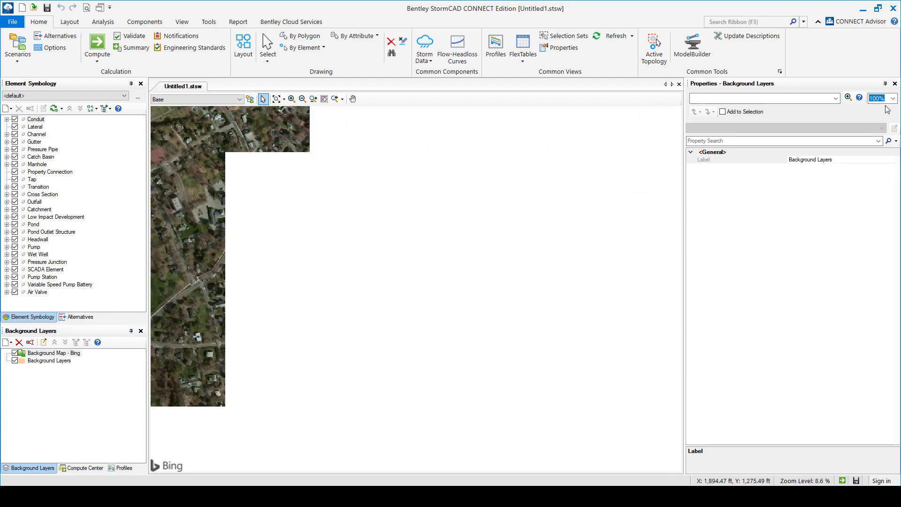
Reframe the aerial map and open Edit... properties for 'Background Map - Bing'.
left_click(895, 84)
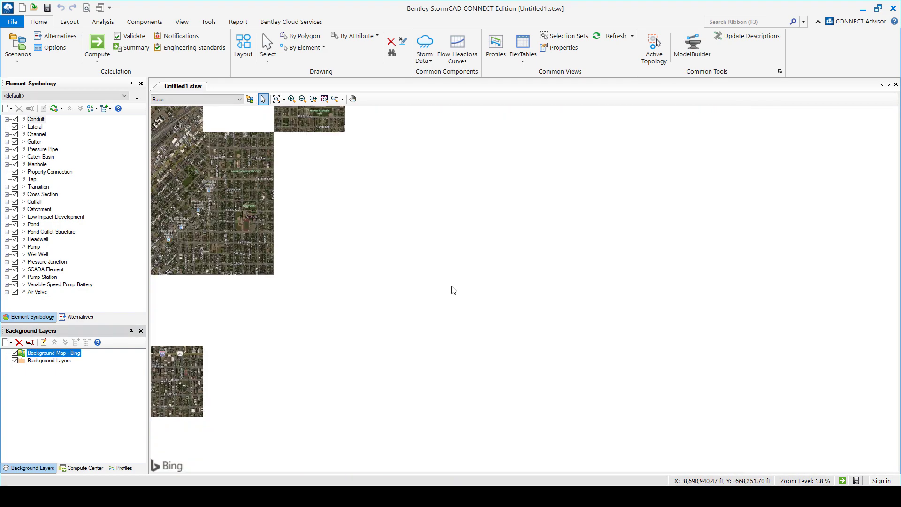
scroll(410, 262, "up", 4)
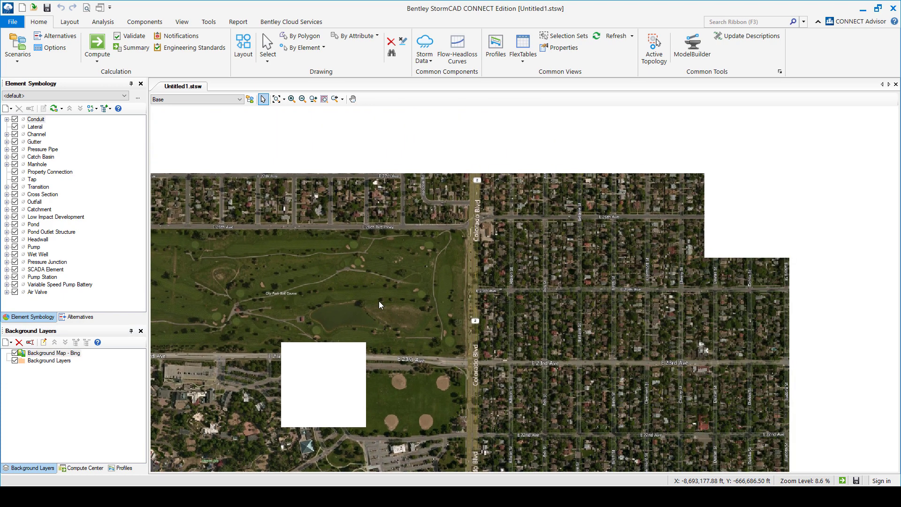
scroll(373, 266, "up", 2)
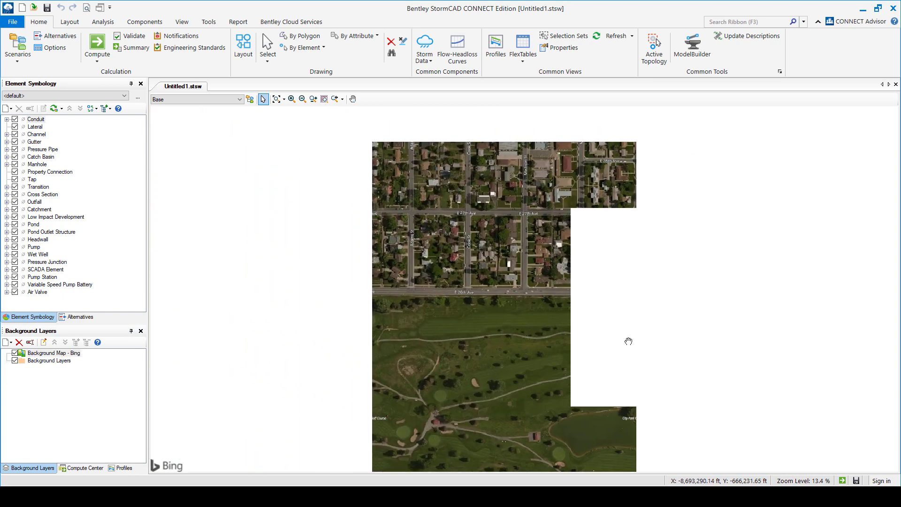
scroll(469, 243, "up", 3)
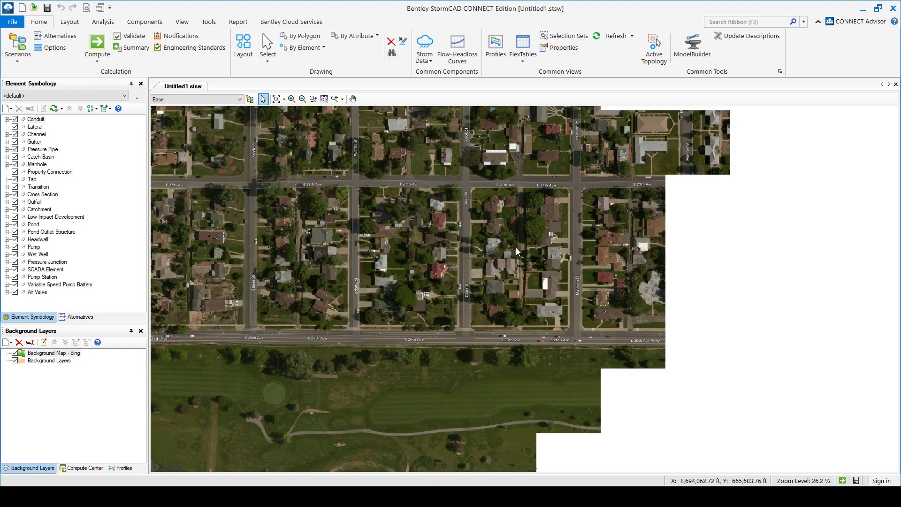
left_click_drag(516, 247, 550, 290)
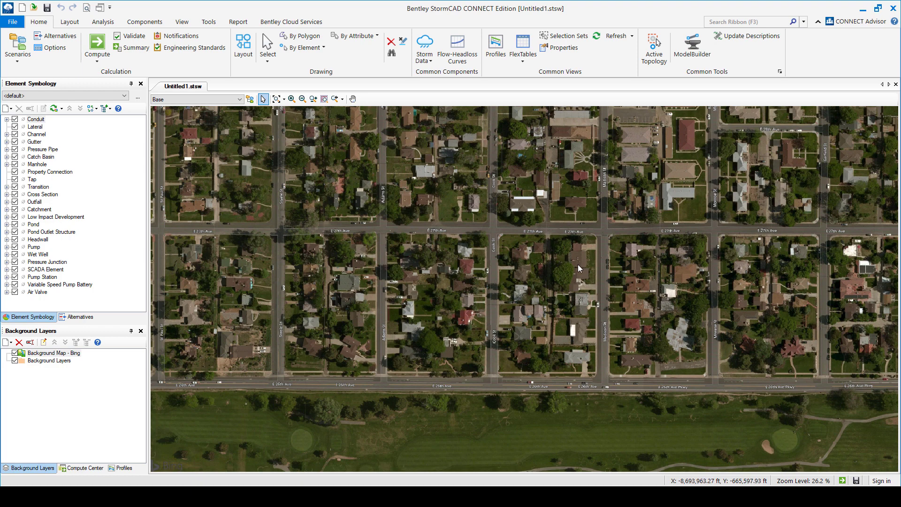
left_click(15, 354)
left_click(14, 354)
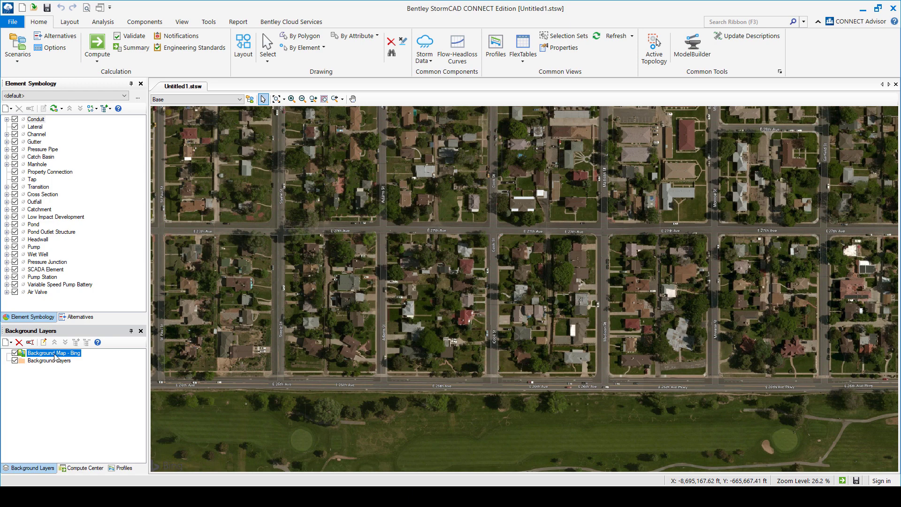
right_click(54, 354)
left_click(75, 384)
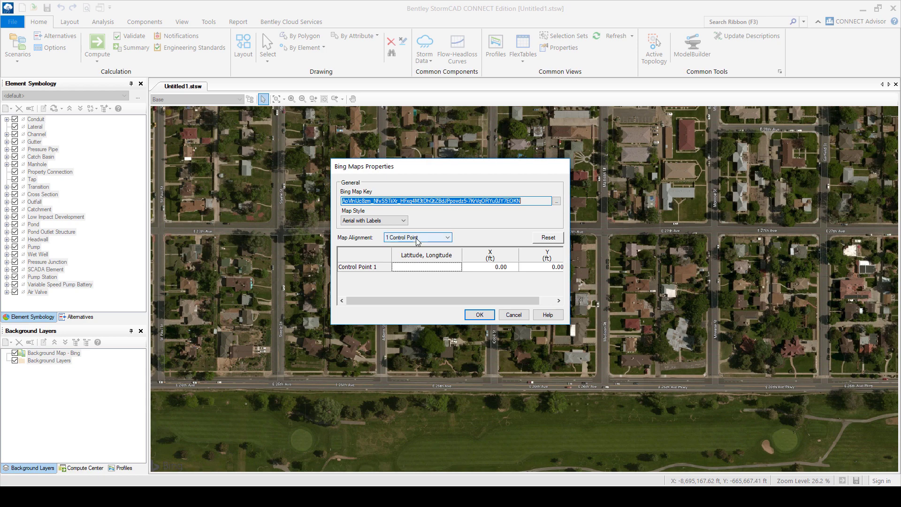
left_click(416, 238)
left_click(416, 243)
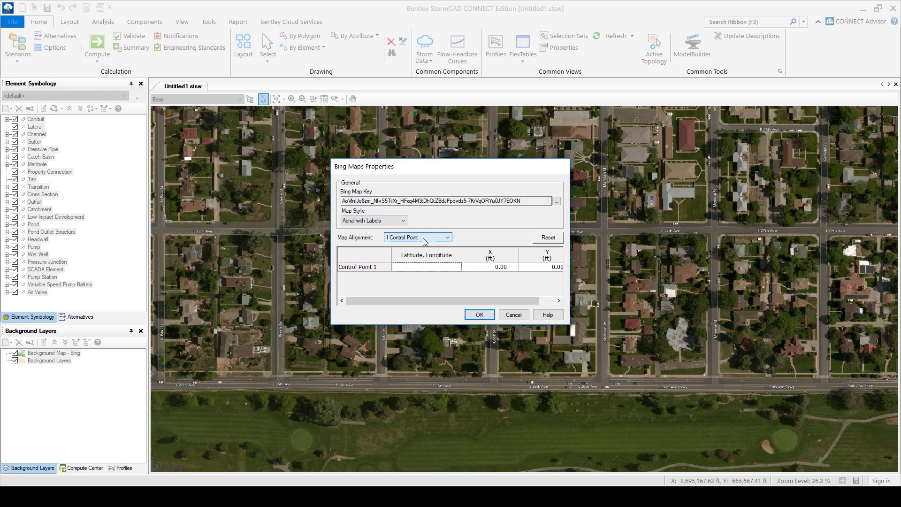
left_click(513, 315)
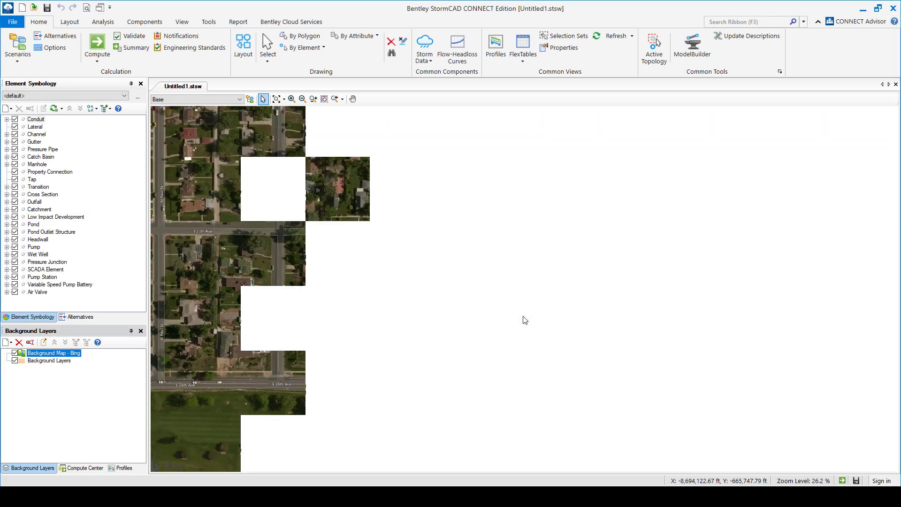
left_click(68, 354)
right_click(69, 353)
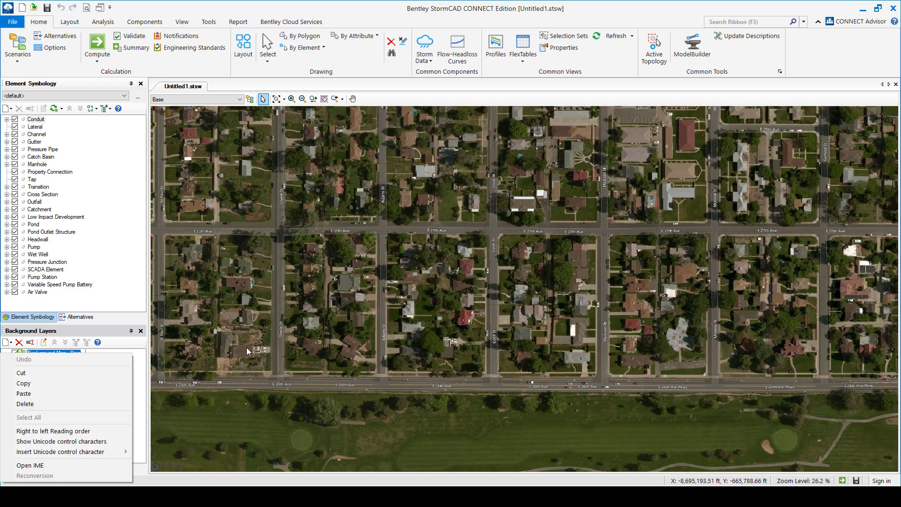
key("Escape")
key("Escape")
double_click(59, 355)
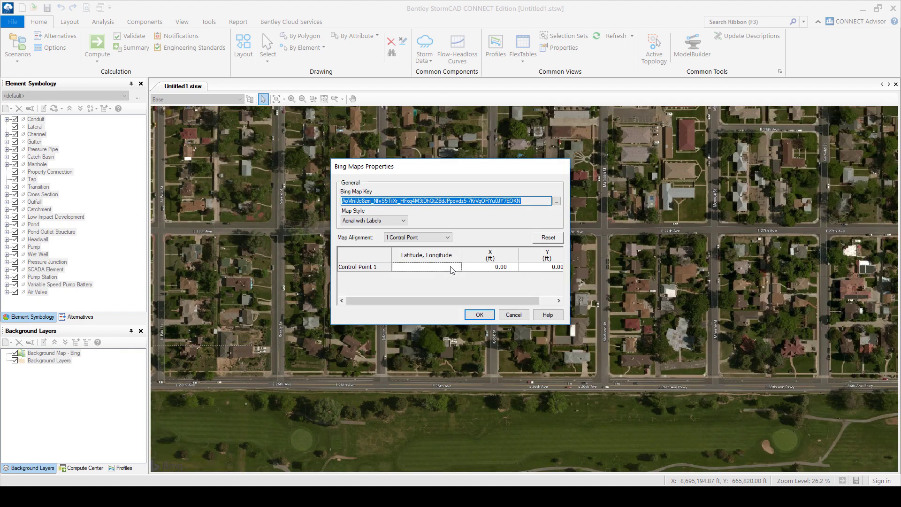
left_click(522, 267)
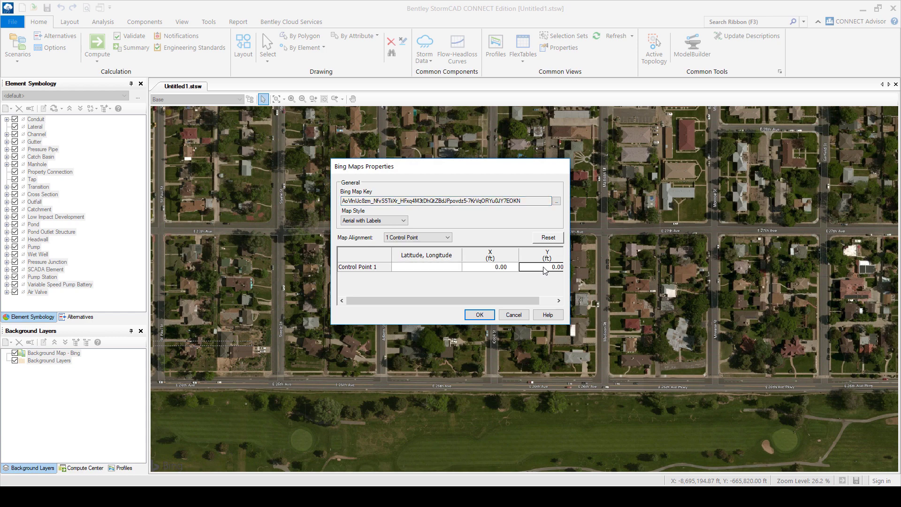
left_click(439, 271)
Close Bing map properties and place manholes on E 27th Ave at Cook, Madison, Monroe and Garfield St.
left_click(518, 319)
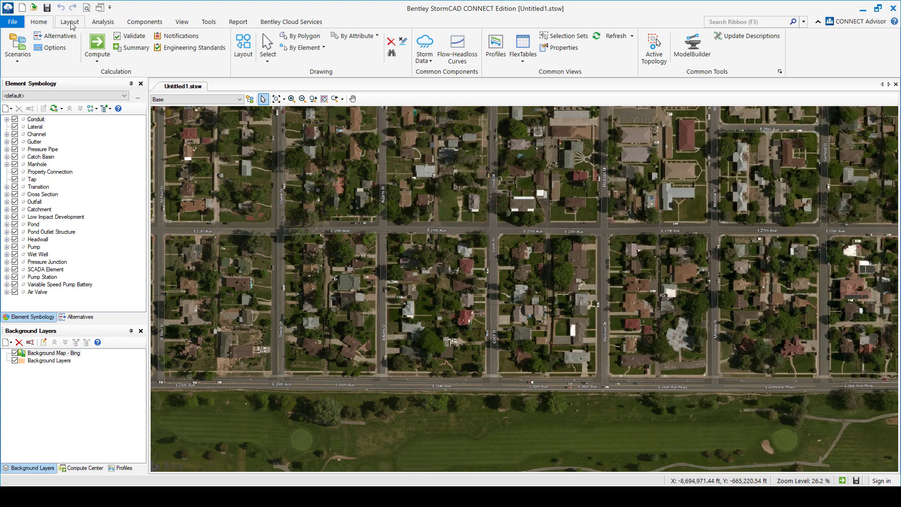
left_click(239, 50)
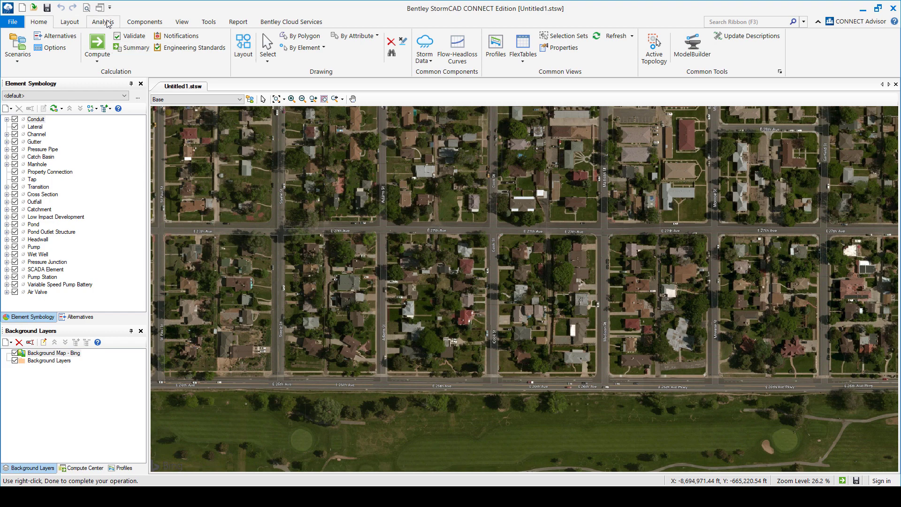
left_click(70, 22)
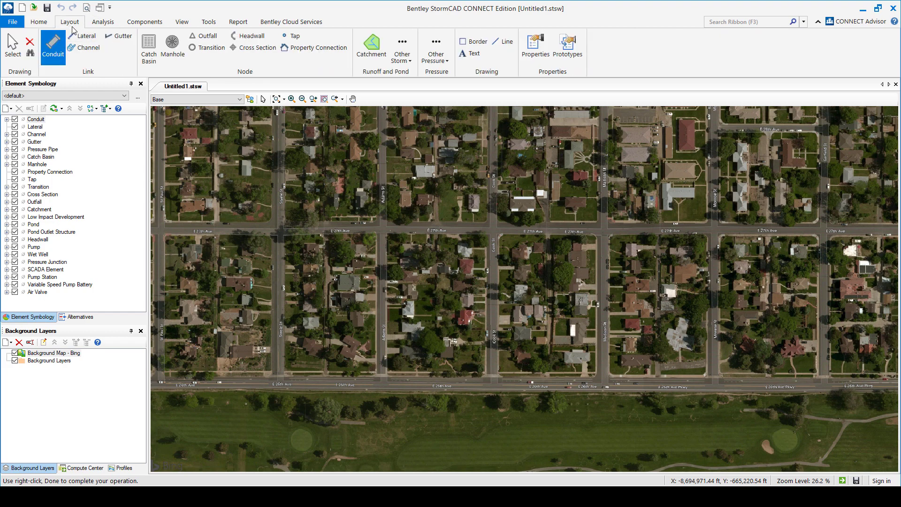
left_click(38, 22)
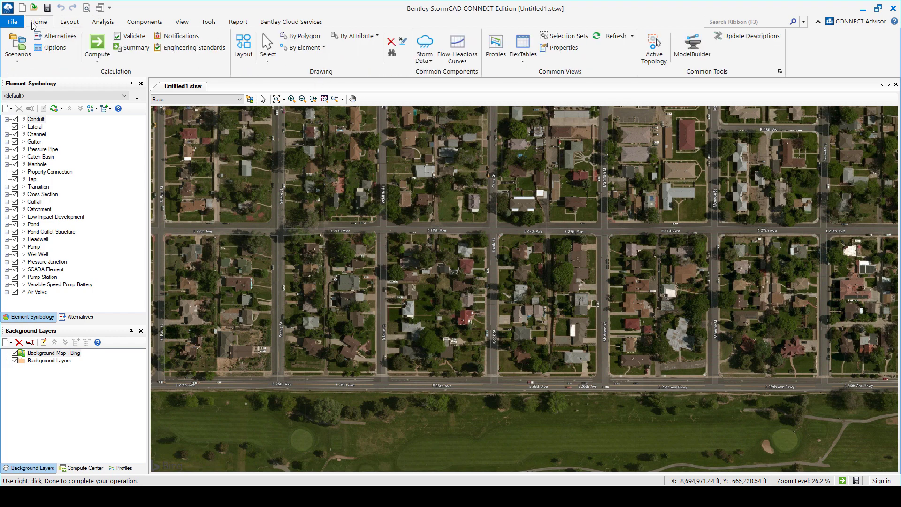
left_click(244, 45)
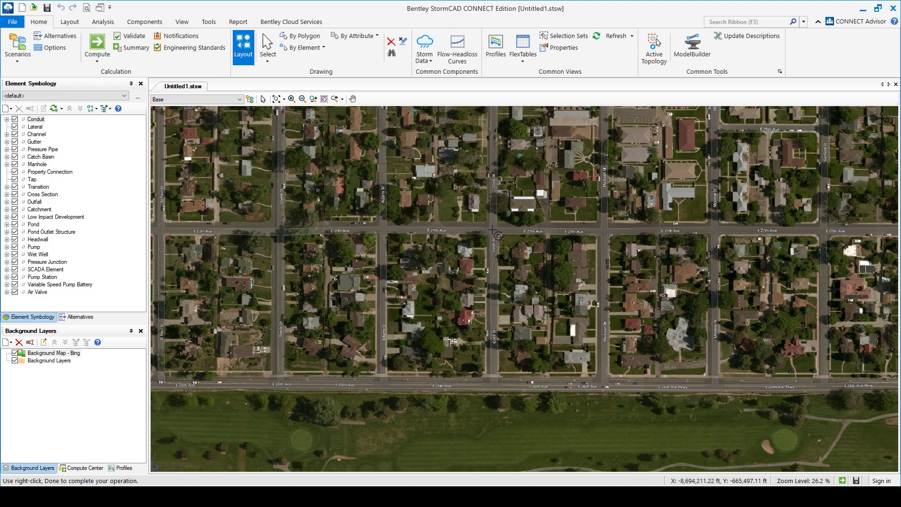
left_click(493, 229)
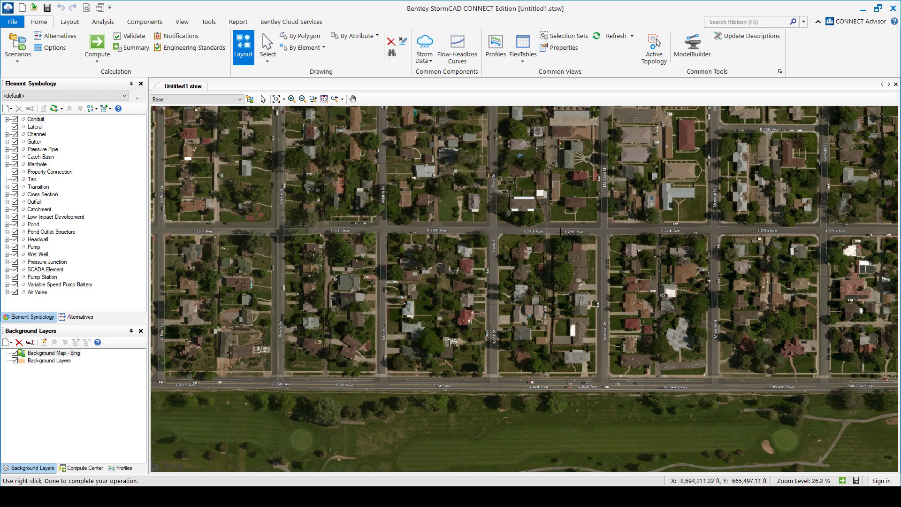
left_click(606, 230)
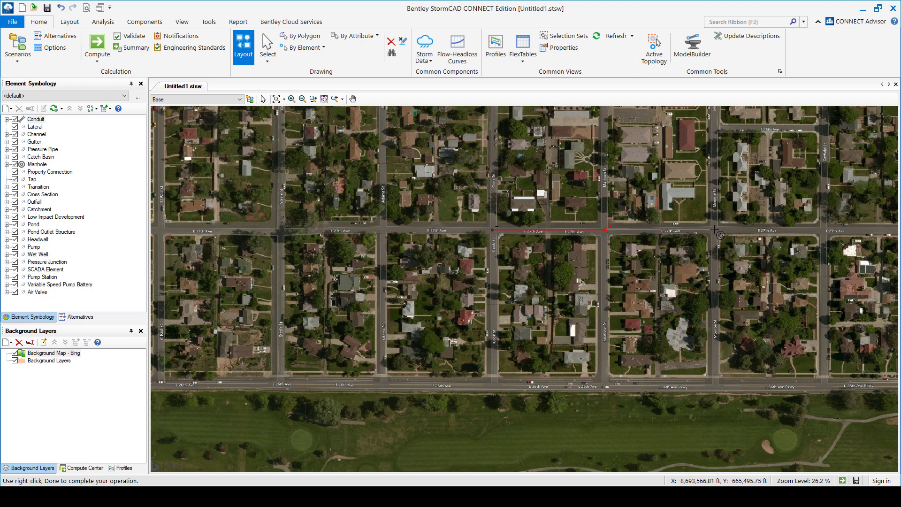
left_click(714, 230)
left_click(824, 230)
End the conduit run with an outfall at Jackson St, then recentre near Cook St.
left_click_drag(839, 231, 505, 246)
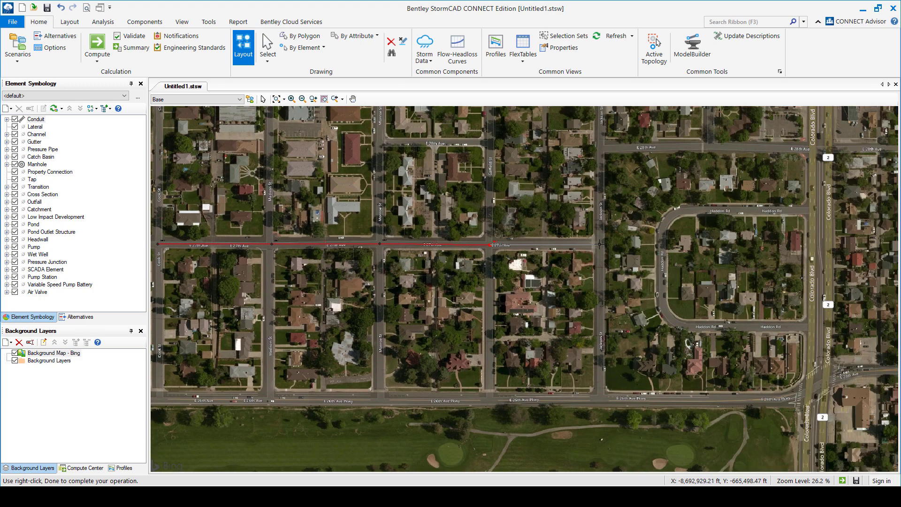
right_click(600, 244)
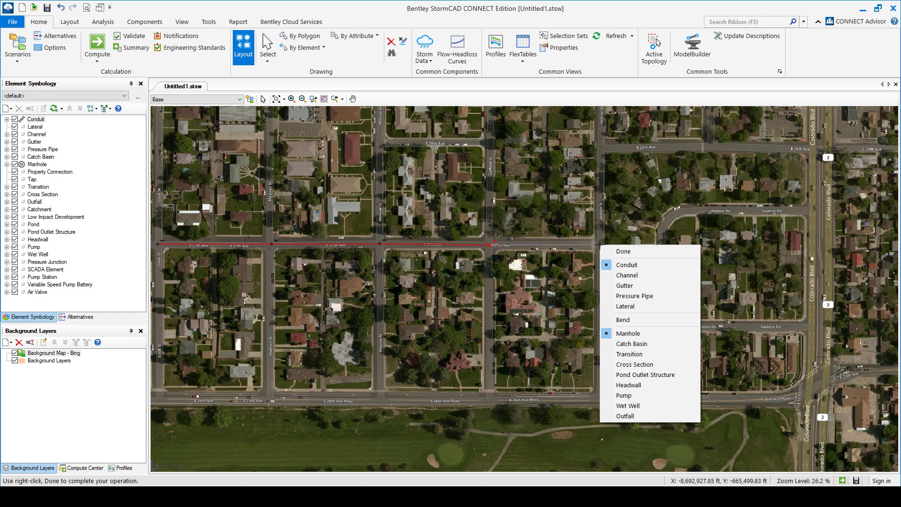
left_click(629, 416)
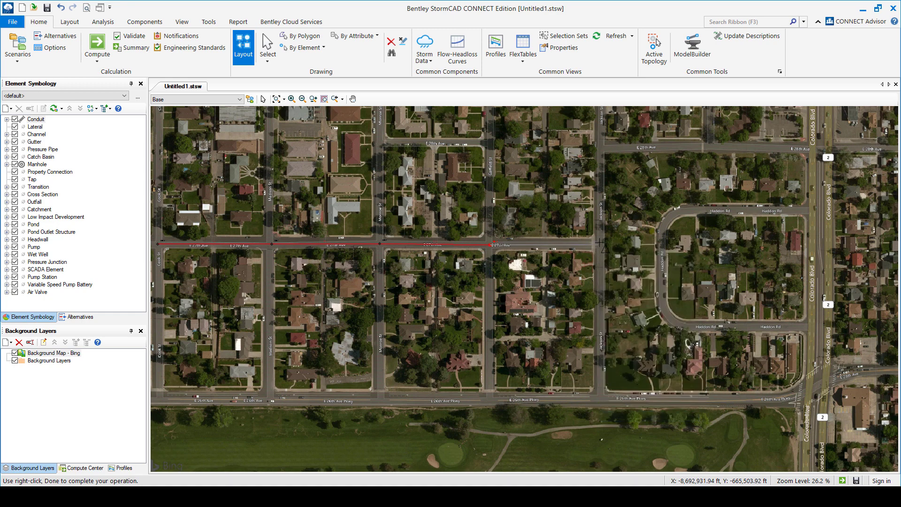
left_click(601, 244)
right_click(610, 260)
left_click(624, 267)
scroll(347, 262, "up", 2)
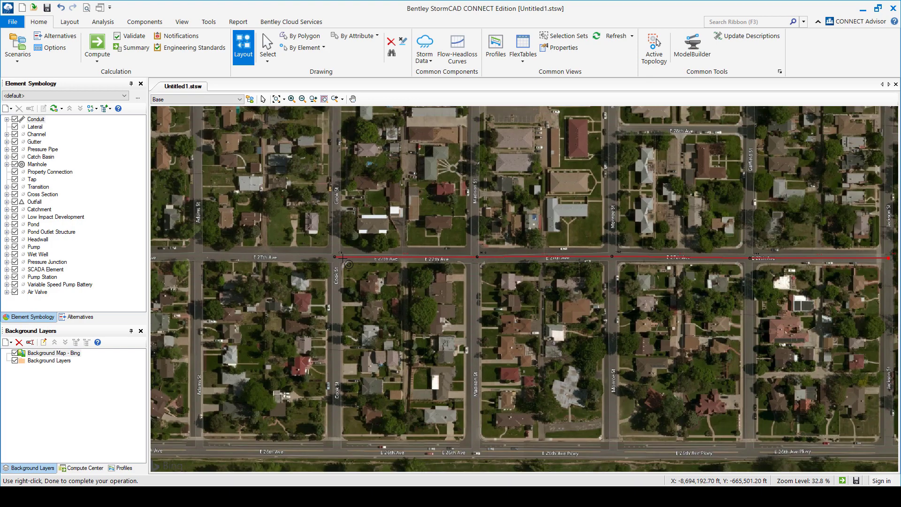
scroll(347, 263, "up", 6)
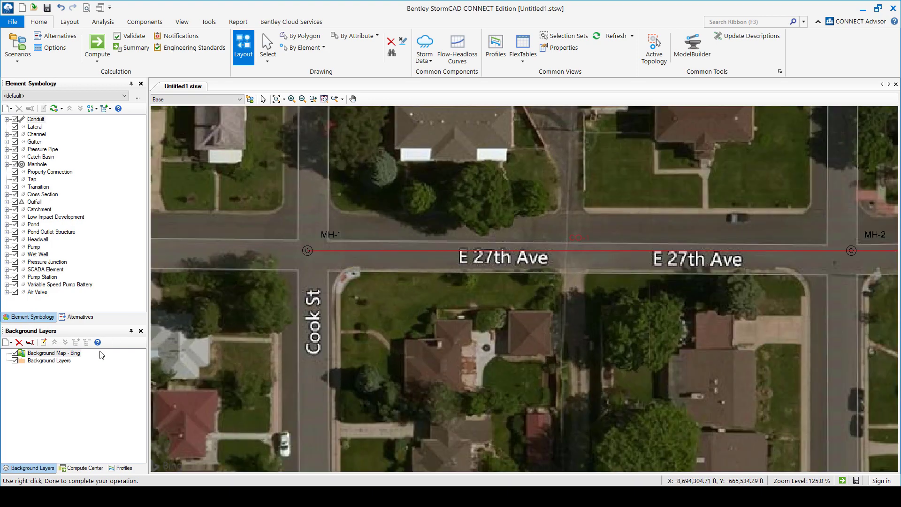
scroll(490, 280, "down", 4)
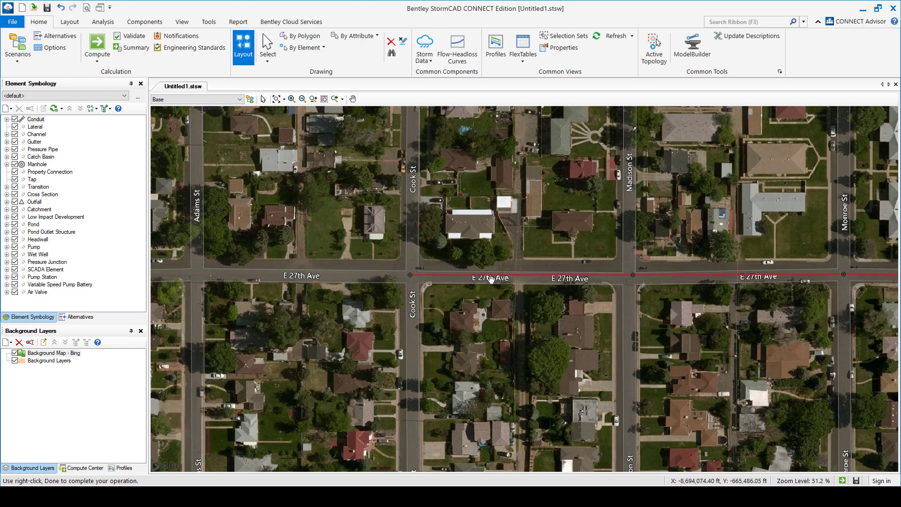
left_click_drag(490, 280, 452, 321)
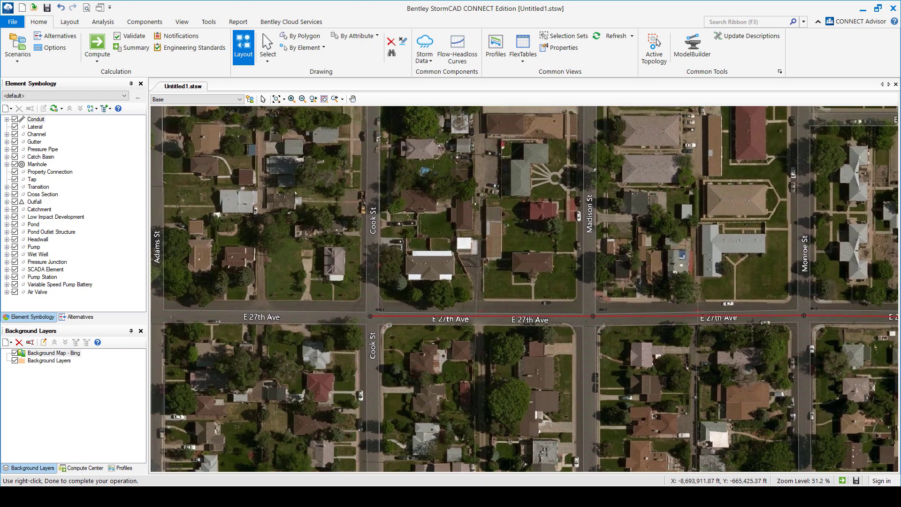
Place seven property connections on houses north and south of E 27th Ave, Cook St to Monroe St.
left_click(69, 22)
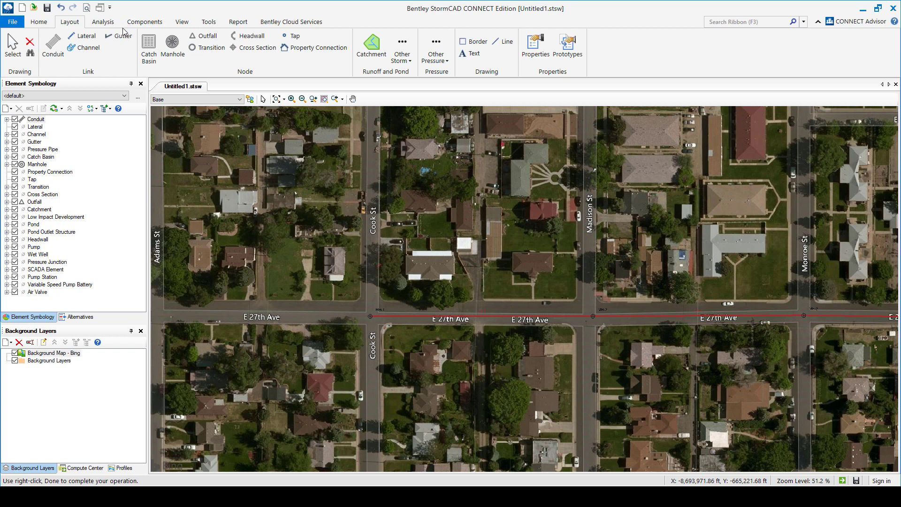
left_click(289, 48)
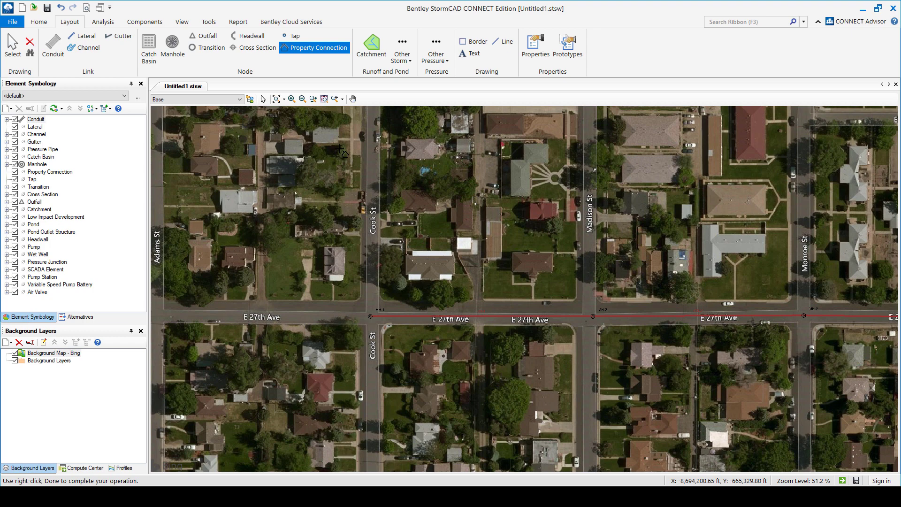
left_click(429, 268)
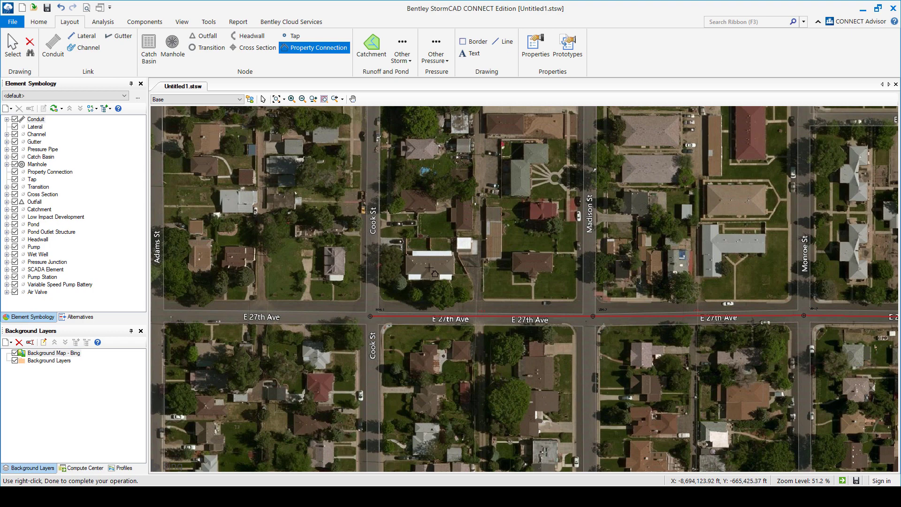
left_click(528, 269)
left_click(430, 363)
left_click(541, 365)
left_click(644, 352)
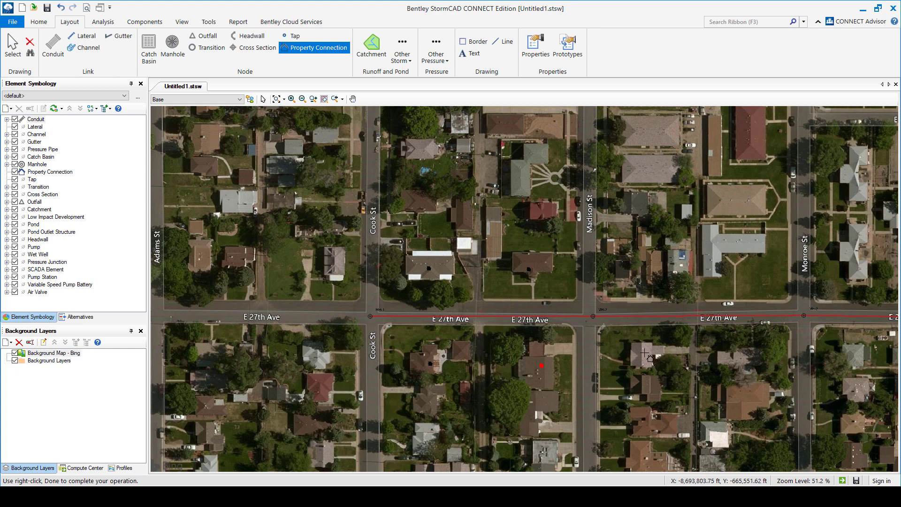
left_click(649, 268)
left_click(725, 244)
left_click(263, 99)
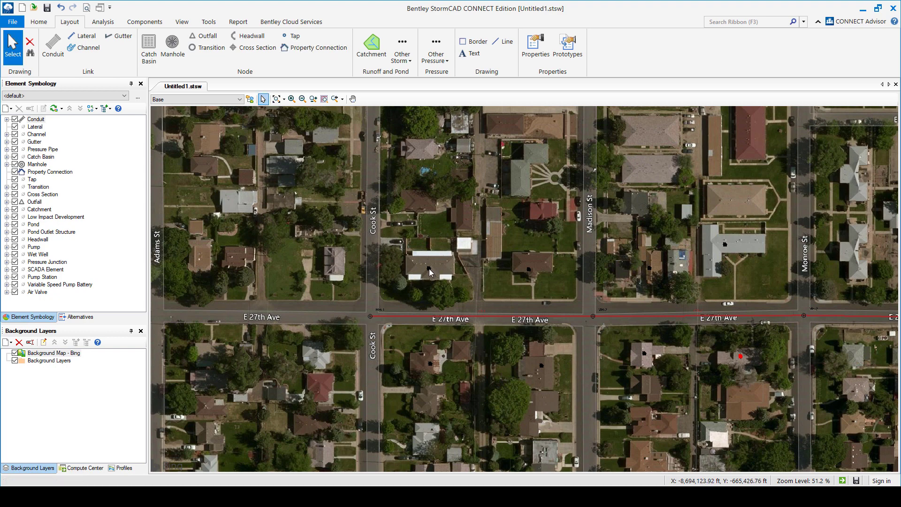
double_click(430, 270)
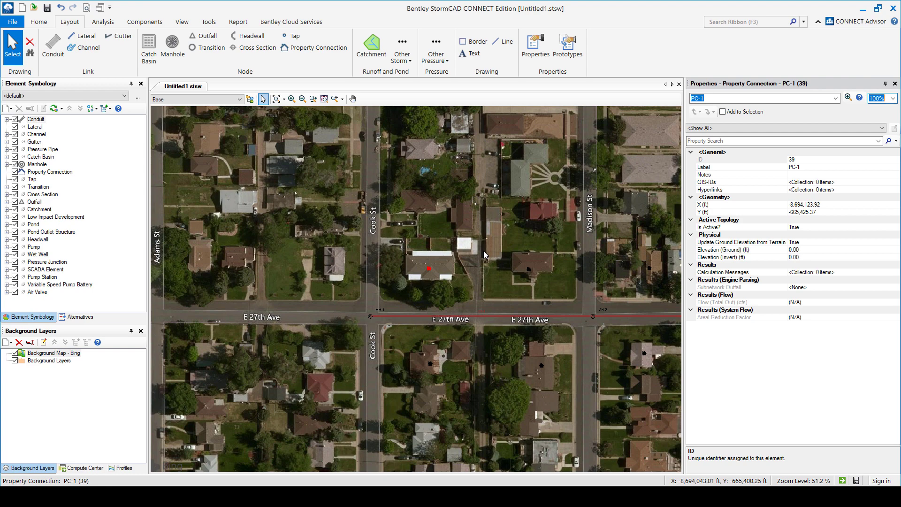
left_click(895, 84)
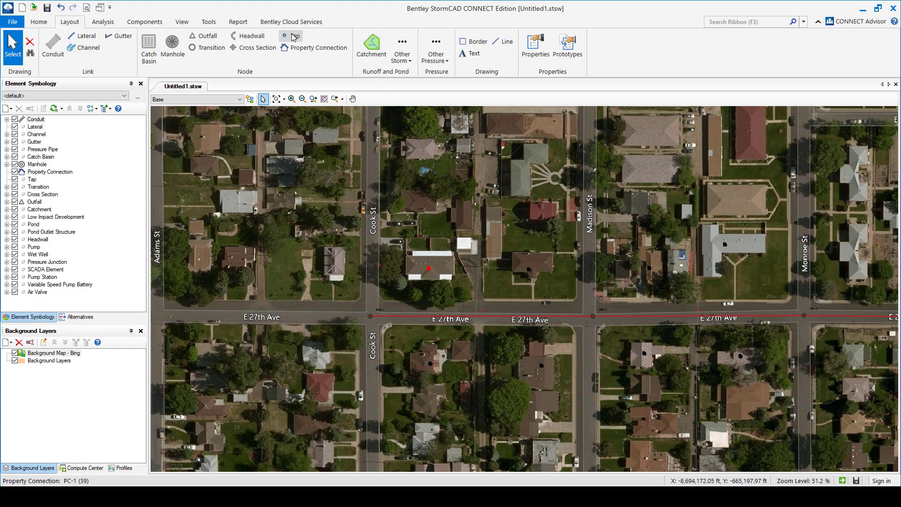
Draw a lateral from property connection PC-1 to a tap on conduit CO-1.
left_click(86, 37)
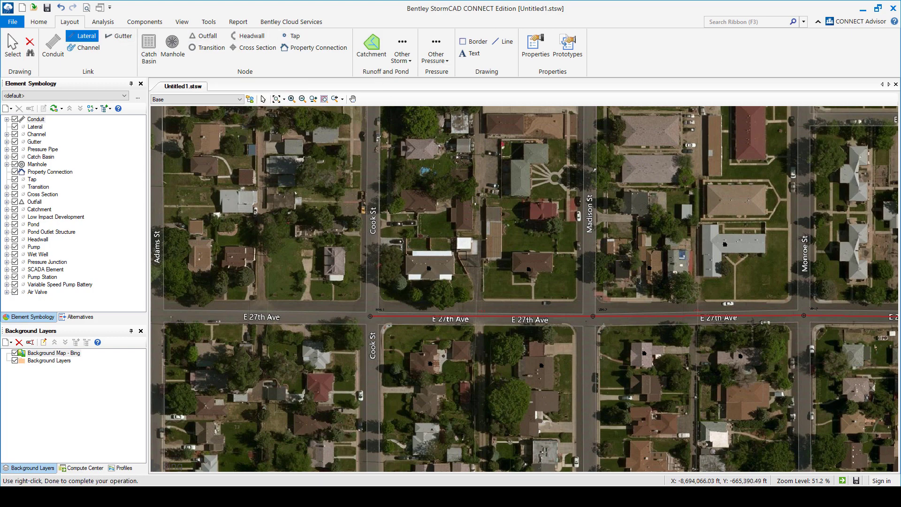
left_click(428, 268)
right_click(430, 318)
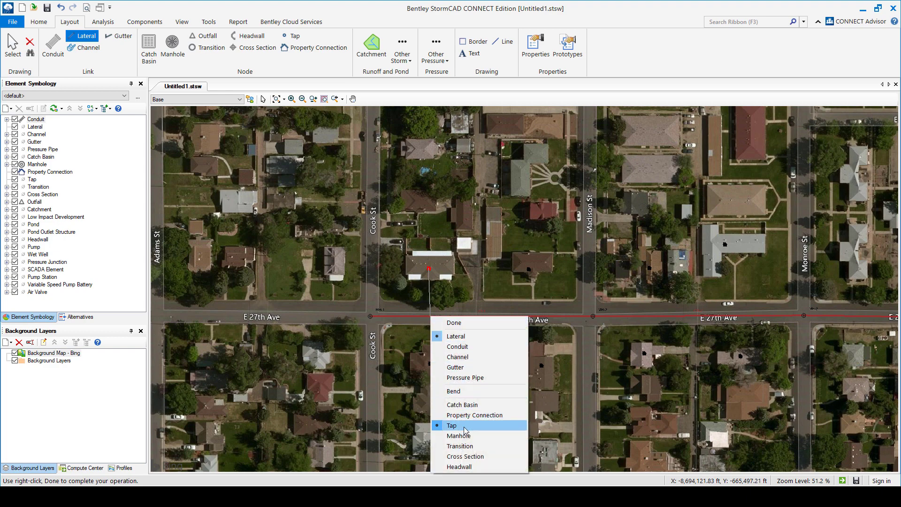
left_click(429, 319)
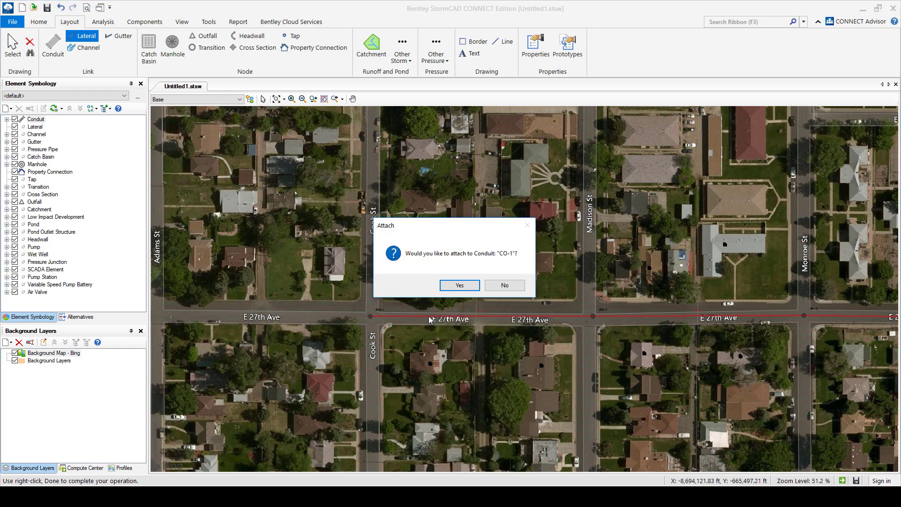
left_click(459, 285)
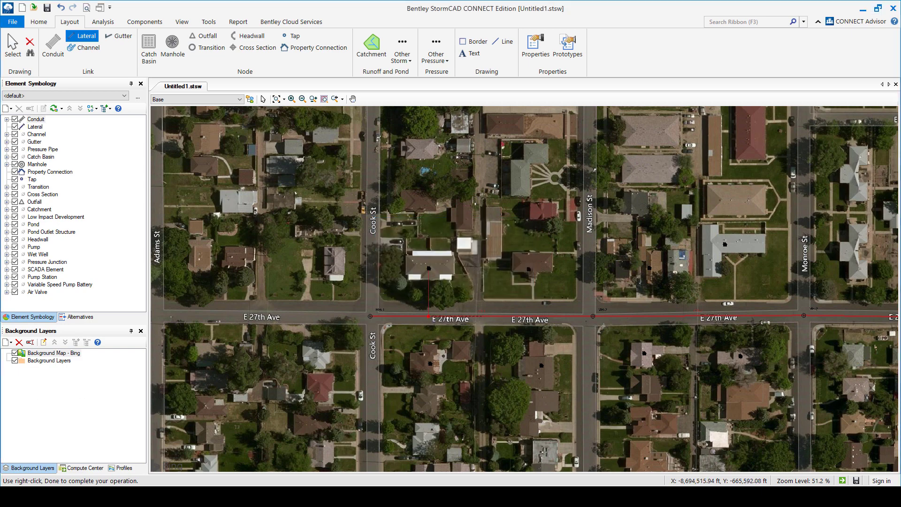
Hide the aerial map, exit lateral drawing, and zoom out to frame the whole E 27th Ave conduit run.
left_click(14, 353)
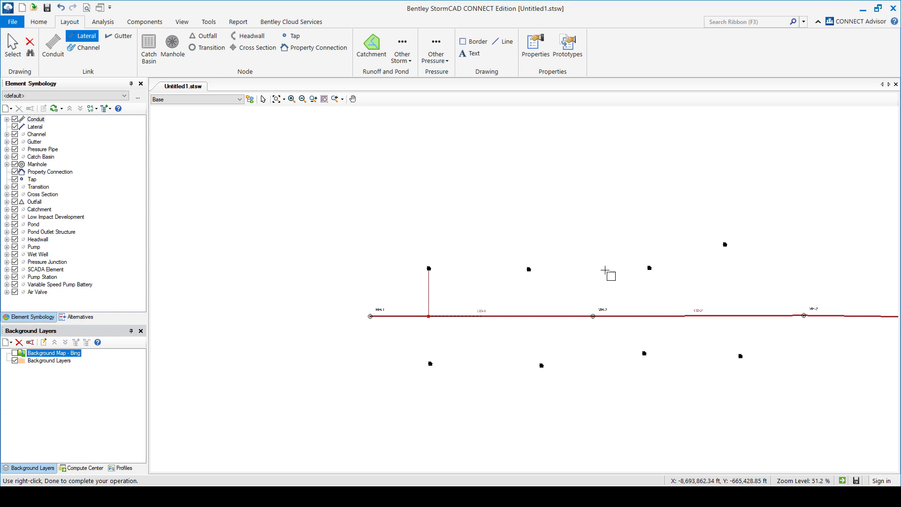
key("Escape")
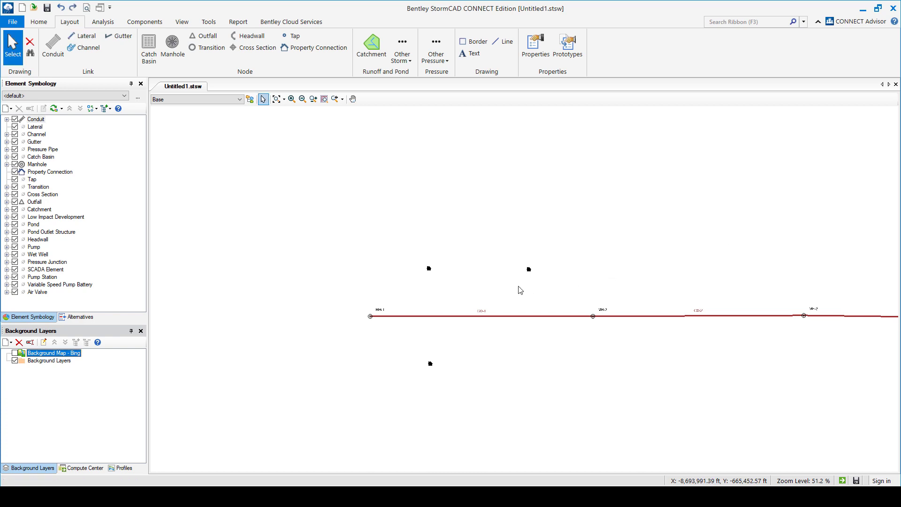
left_click_drag(621, 281, 446, 299)
scroll(515, 297, "down", 2)
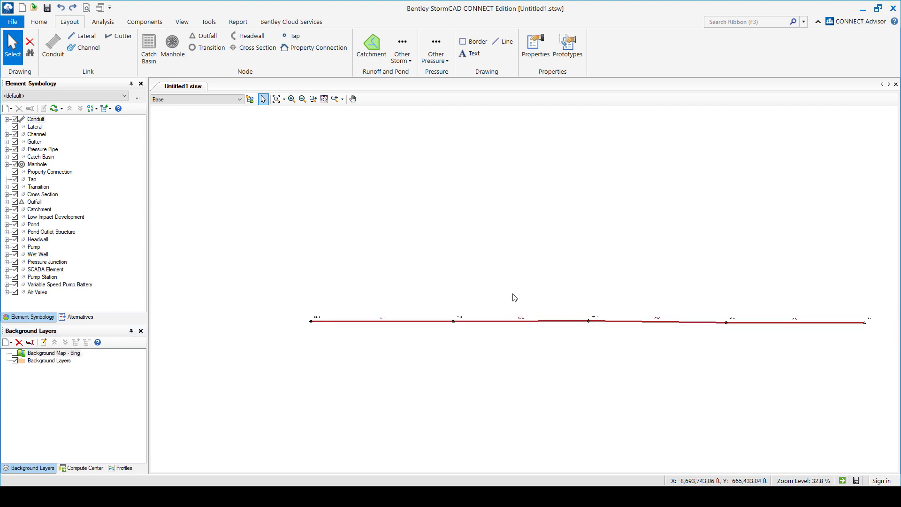
scroll(502, 301, "down", 1)
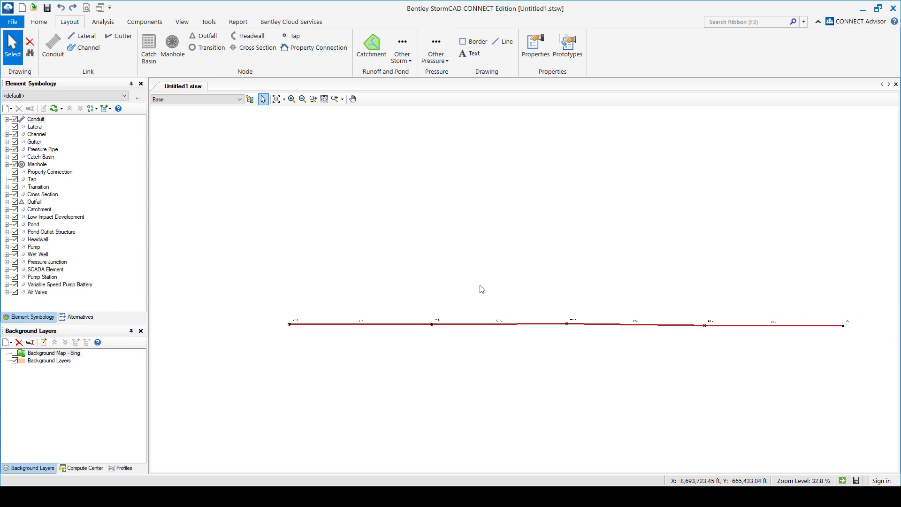
Show the aerial map and outline a four-corner catchment on the Cook–Madison block north of E 27th Ave.
left_click(15, 353)
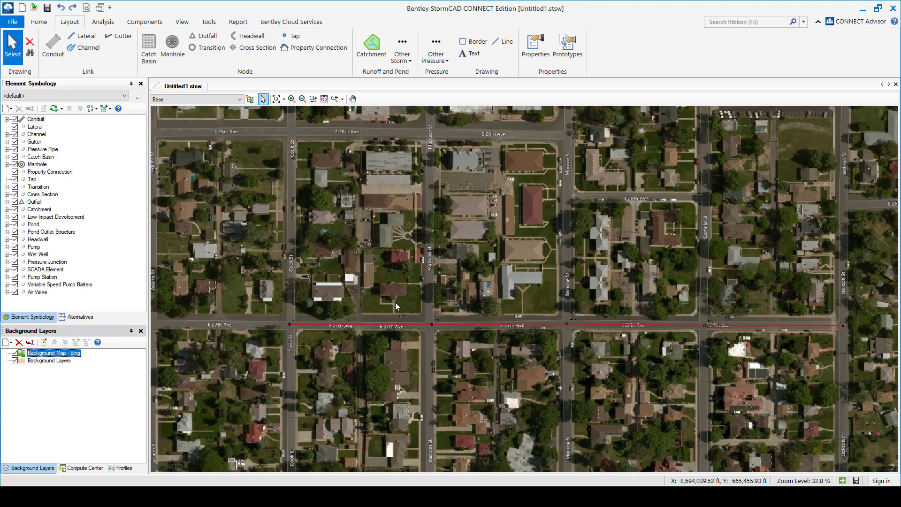
left_click(372, 42)
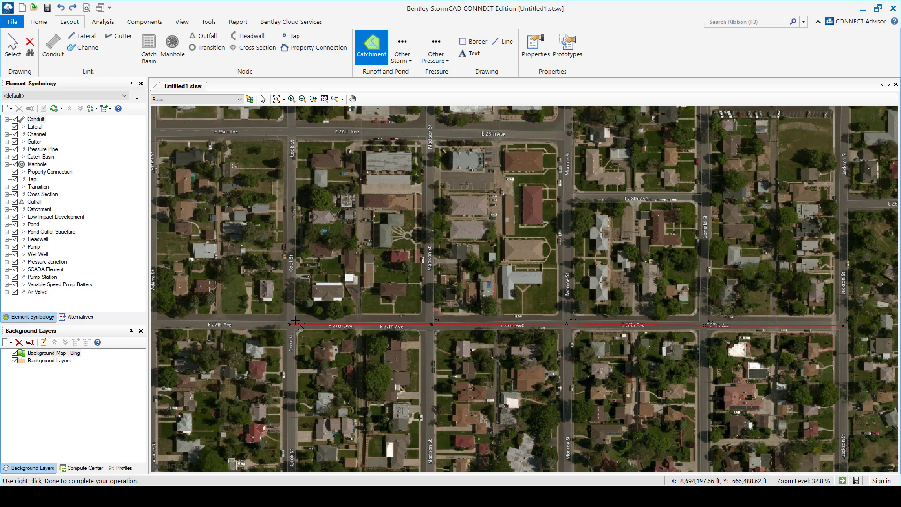
left_click(292, 323)
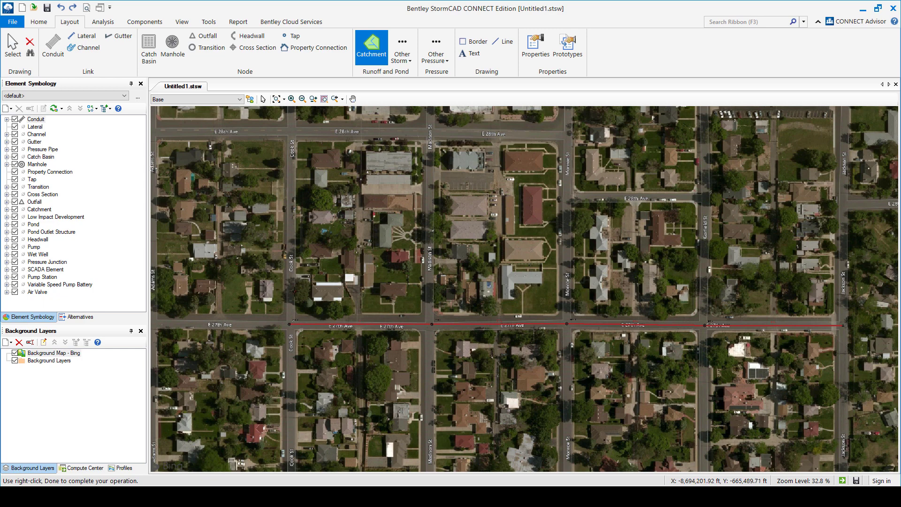
left_click(292, 131)
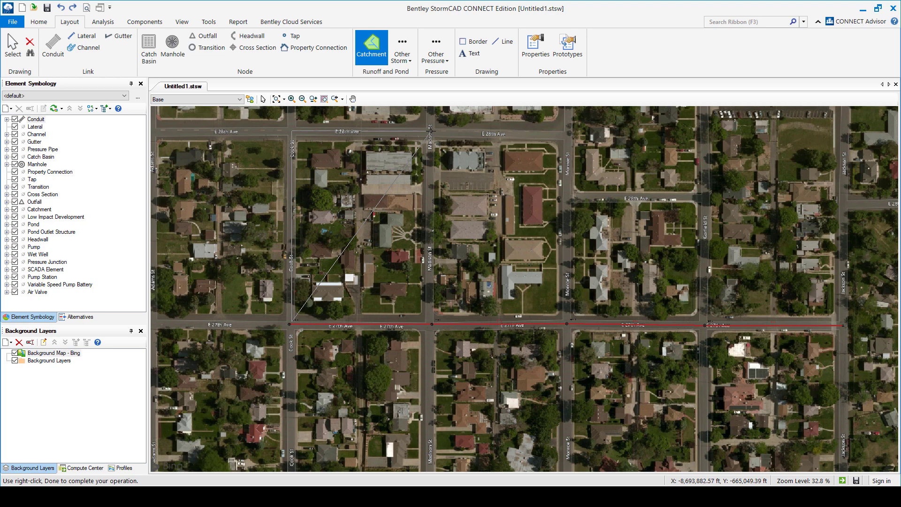
left_click(431, 132)
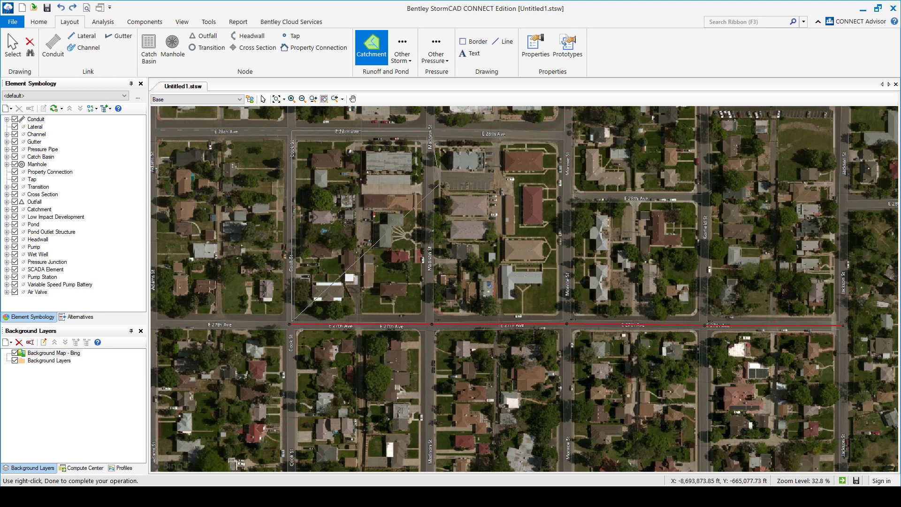
right_click(431, 323)
left_click(443, 327)
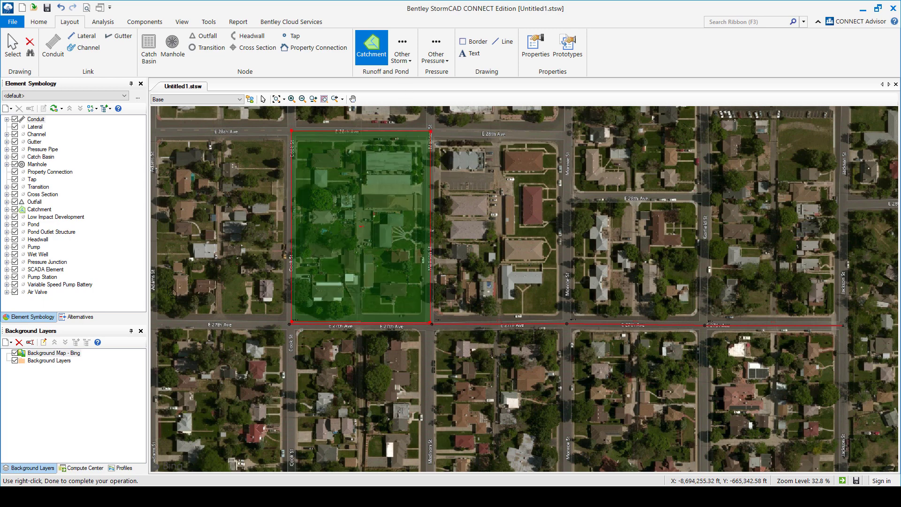
Open catchment CM-1's properties and inspect its Scaled Area and Area (User Defined) values.
left_click(263, 99)
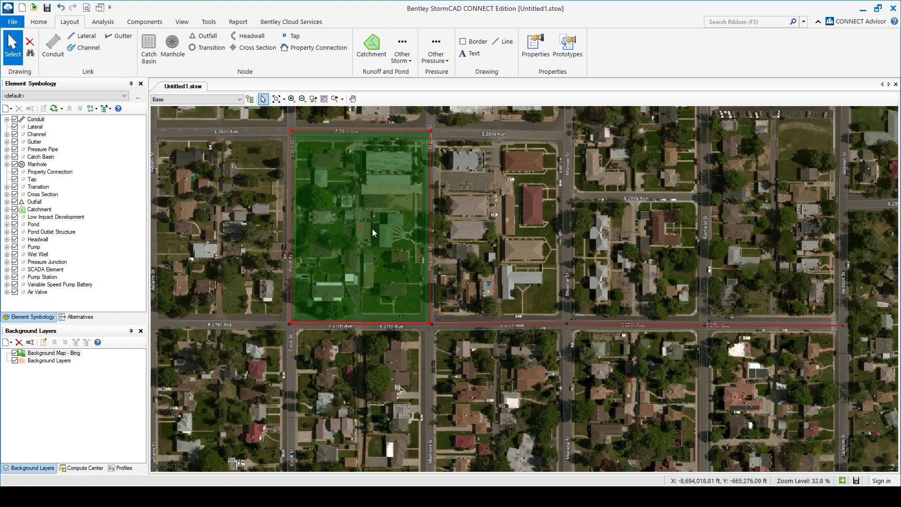
double_click(372, 229)
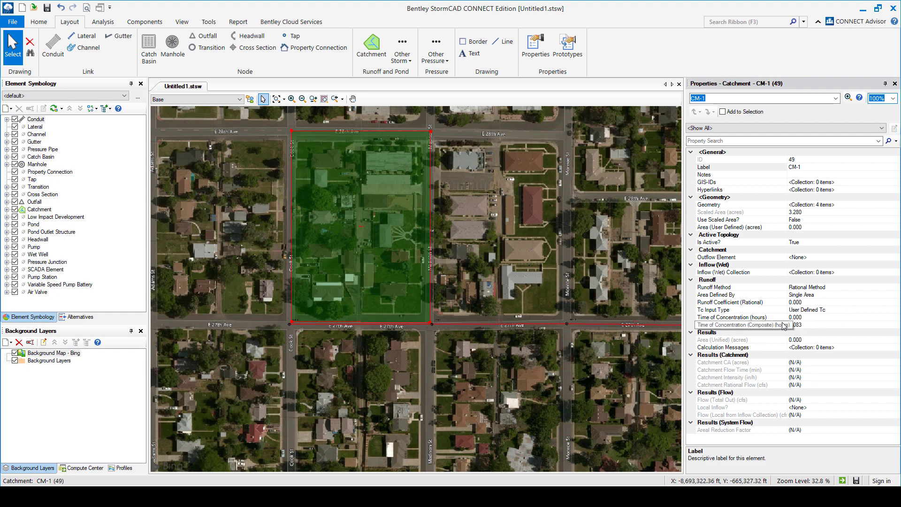
left_click(754, 214)
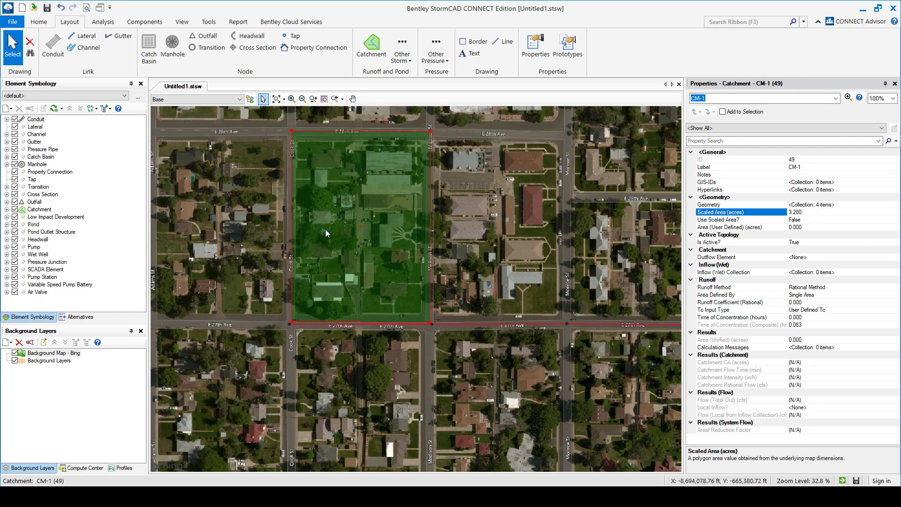
left_click(814, 226)
double_click(814, 227)
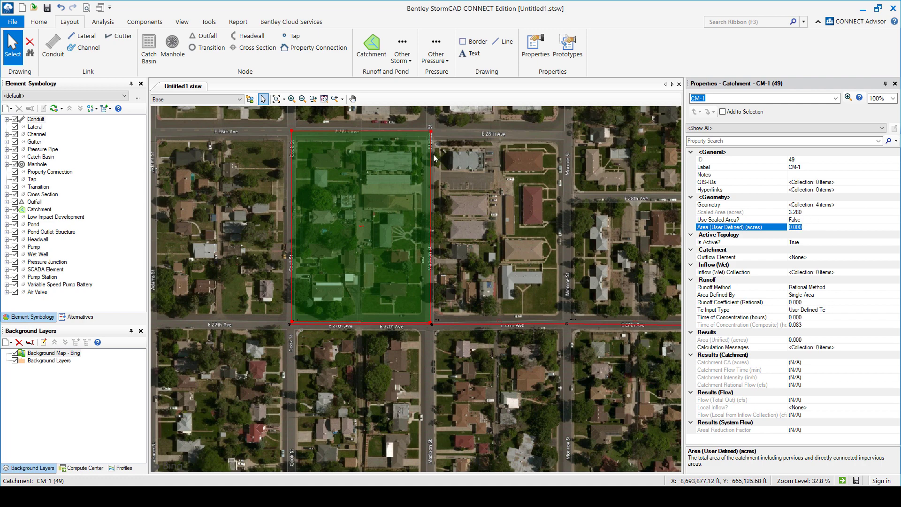
left_click(187, 22)
left_click(488, 53)
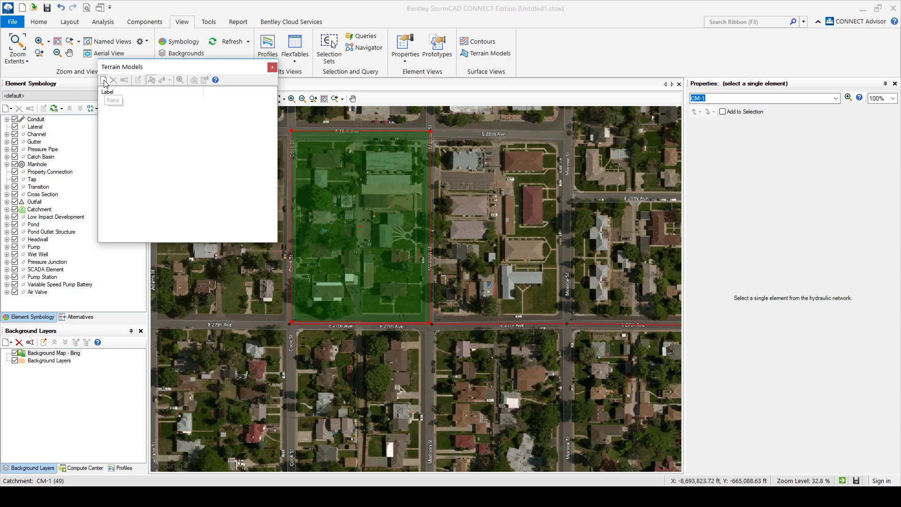
left_click(103, 81)
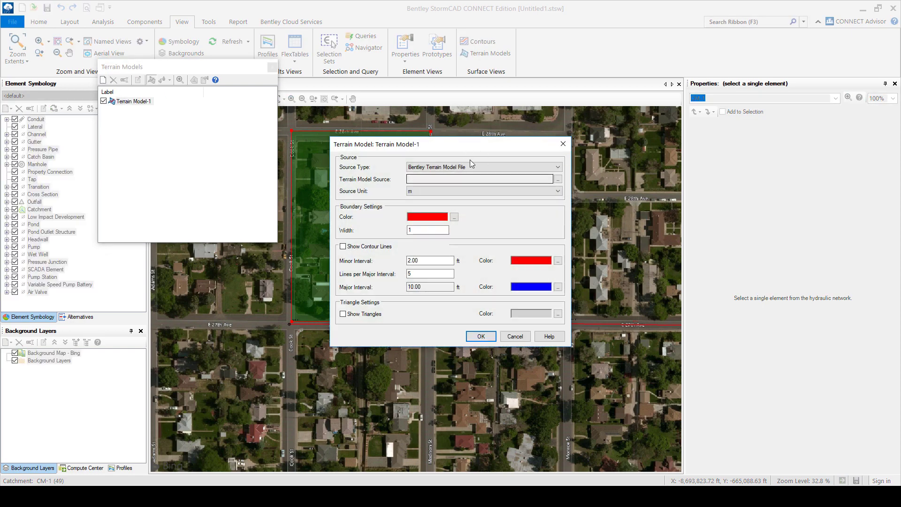
left_click(563, 144)
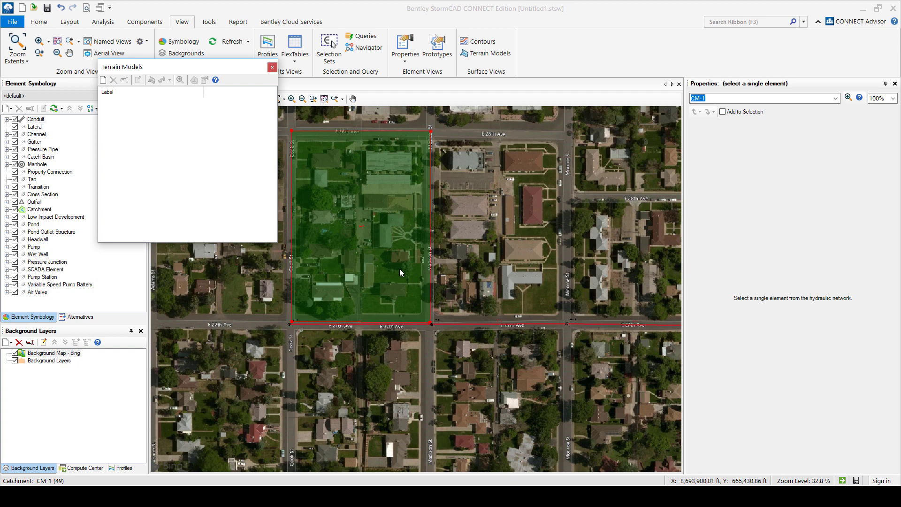
left_click(272, 69)
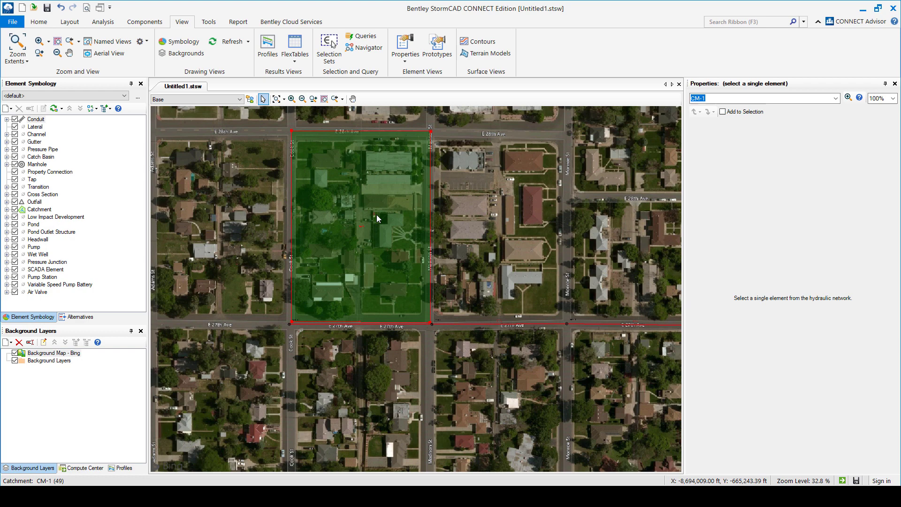
Set catchment CM-1's Outflow Element to manhole MH-2 by picking it in the drawing.
left_click(374, 233)
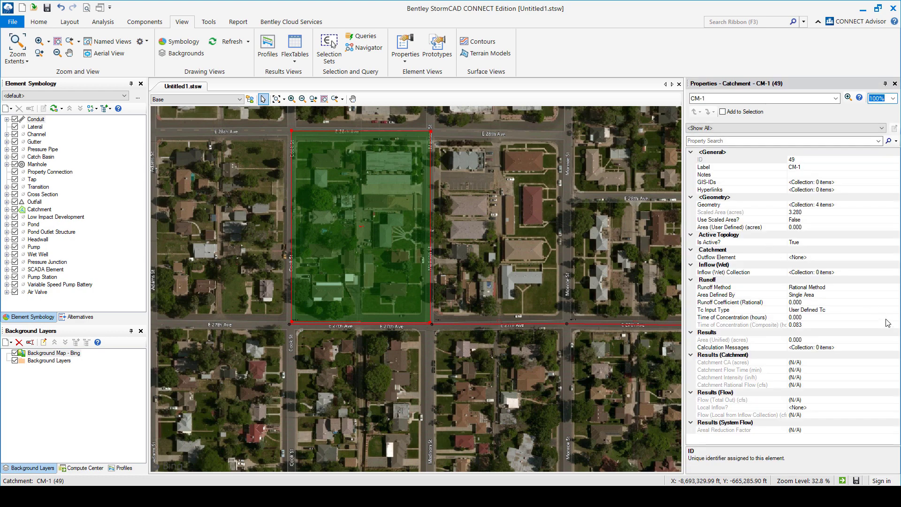
left_click(894, 257)
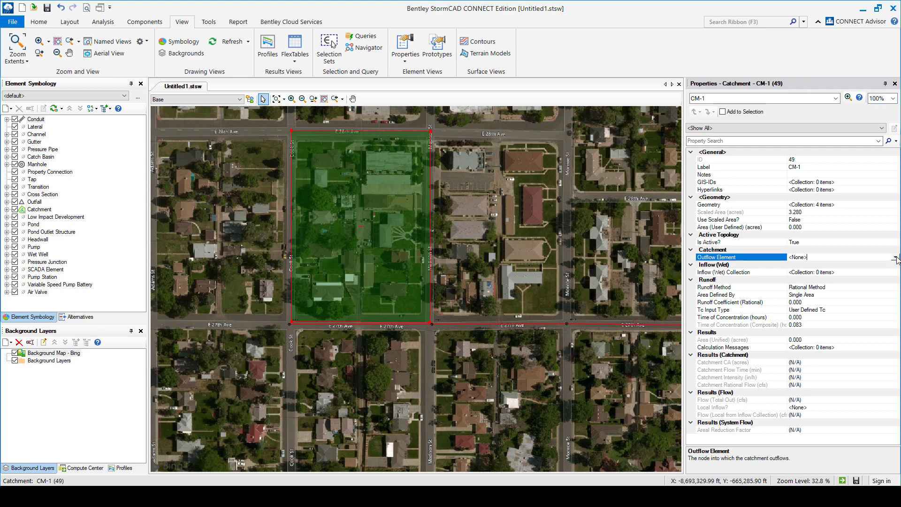
left_click(896, 257)
left_click(819, 265)
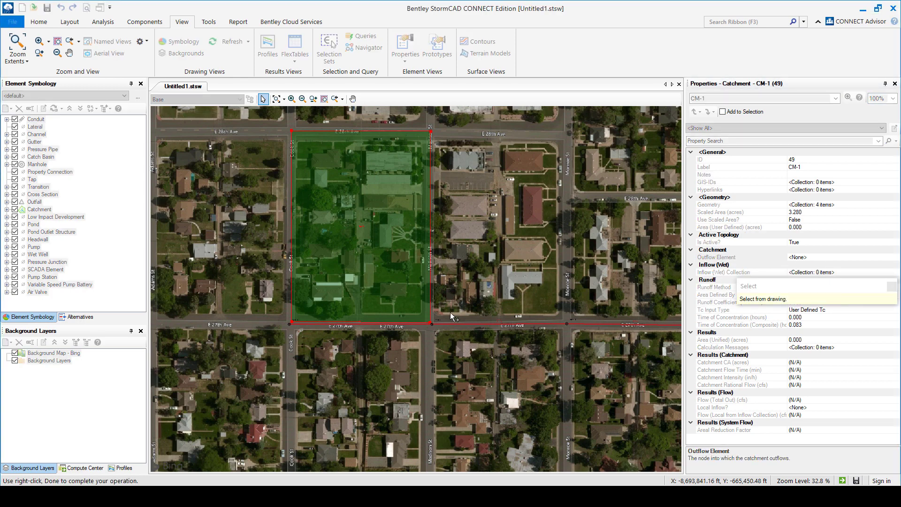
scroll(432, 325, "up", 3)
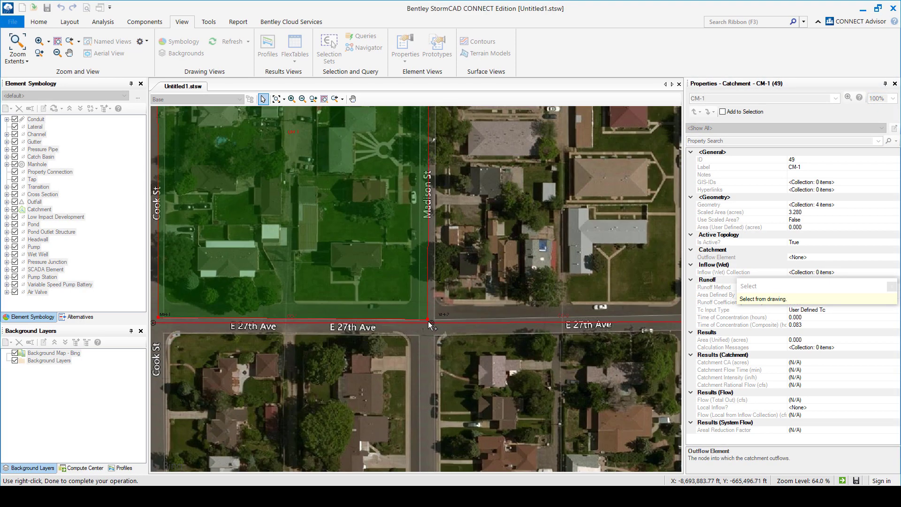
left_click(433, 323)
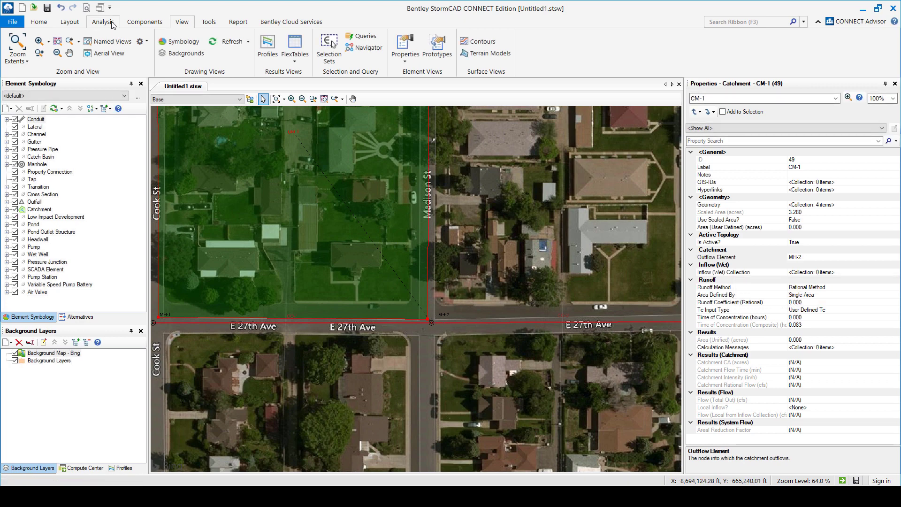
left_click(47, 25)
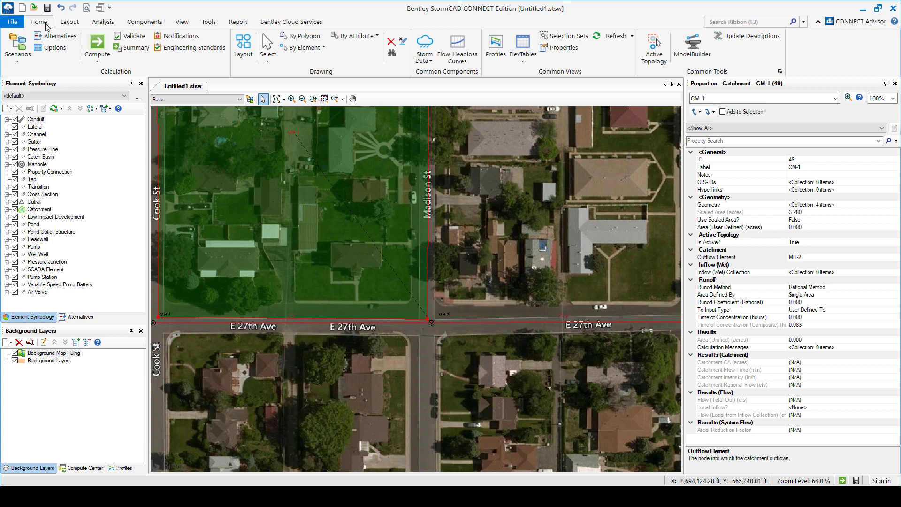
Morph manhole MH-2 into a catch basin with the Catch Basin tool.
left_click(69, 21)
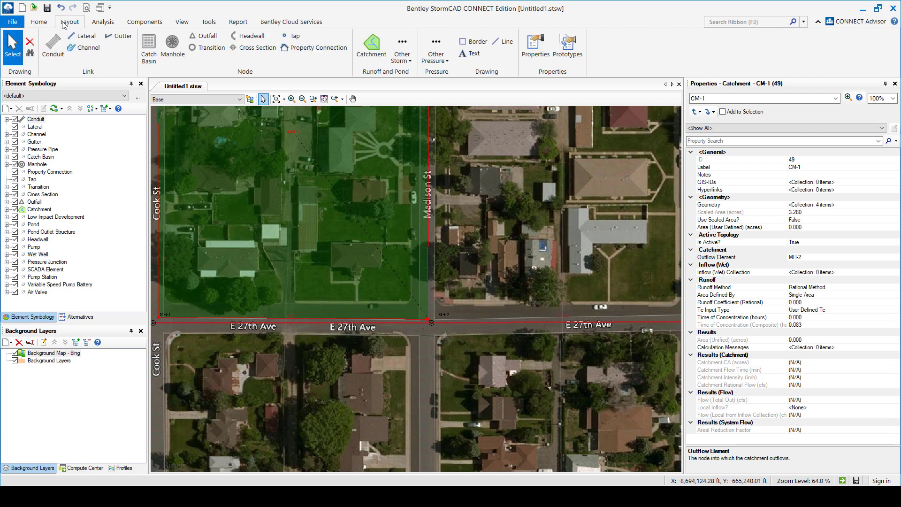
left_click(149, 50)
scroll(437, 331, "up", 6)
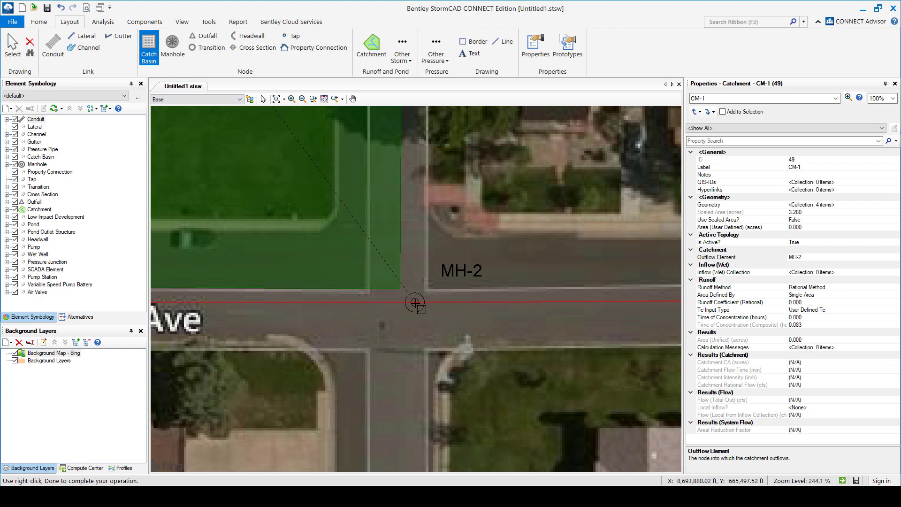
left_click(414, 303)
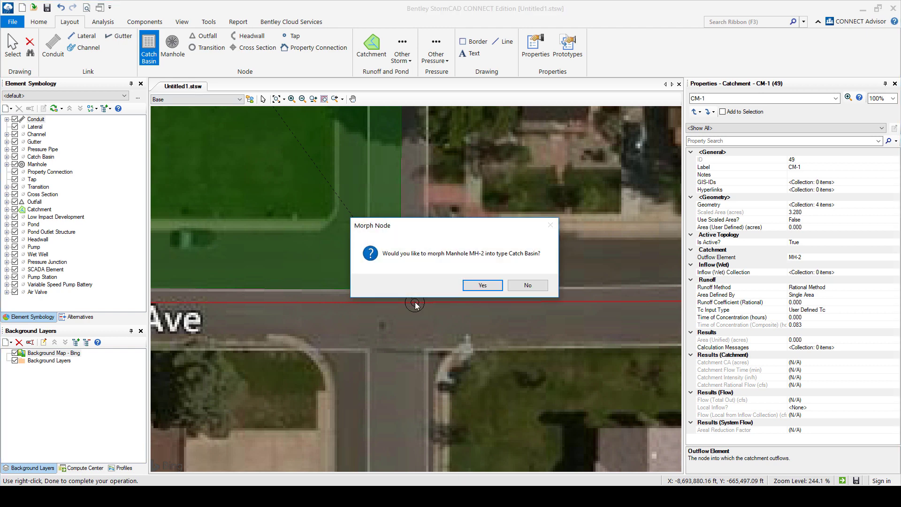
left_click(482, 285)
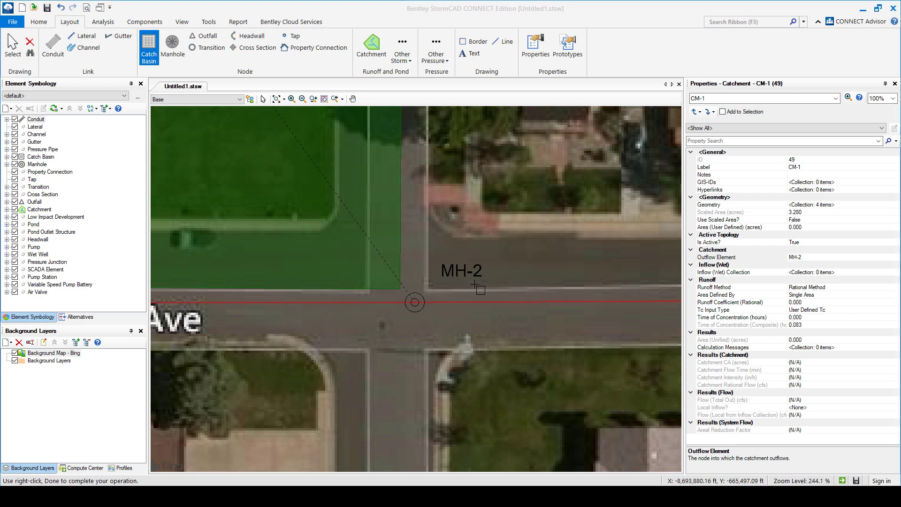
Morph manhole MH-1 into catch basin CB-2 and nudge it slightly up and right.
scroll(373, 310, "down", 5)
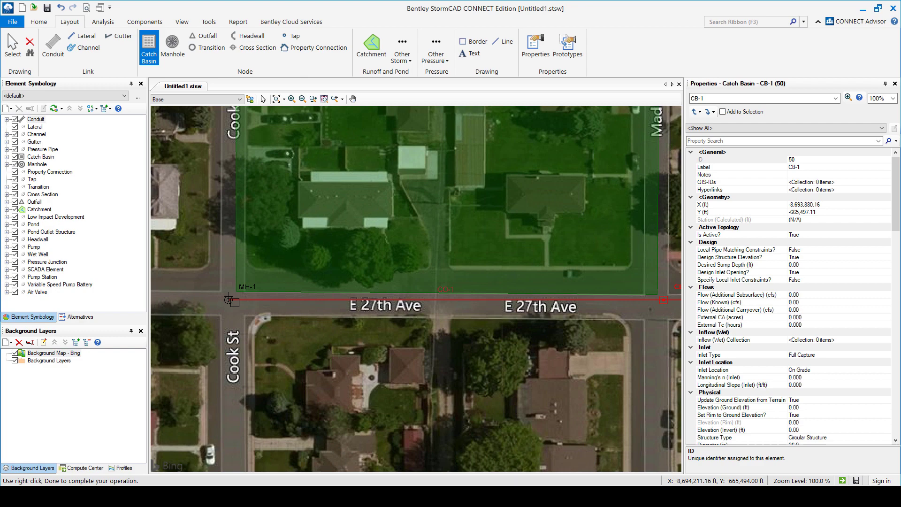
scroll(229, 300, "up", 6)
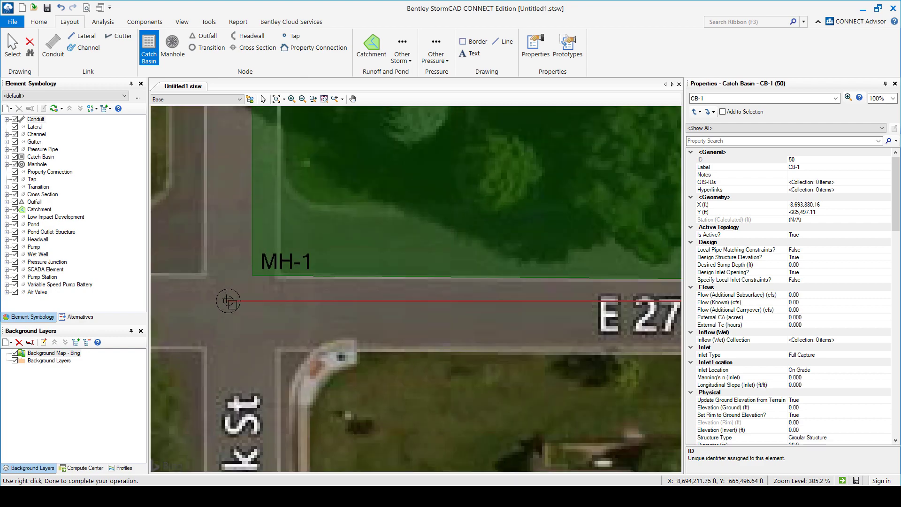
left_click(228, 300)
left_click(494, 287)
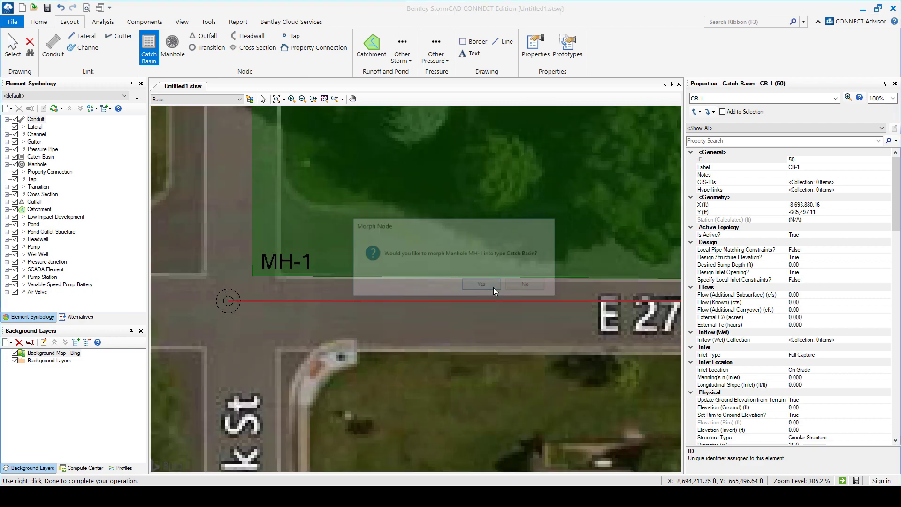
left_click(263, 98)
left_click_drag(229, 309, 285, 297)
Drag catch basin CB-1 onto the catchment corner at Madison St and E 27th Ave.
scroll(439, 310, "down", 5)
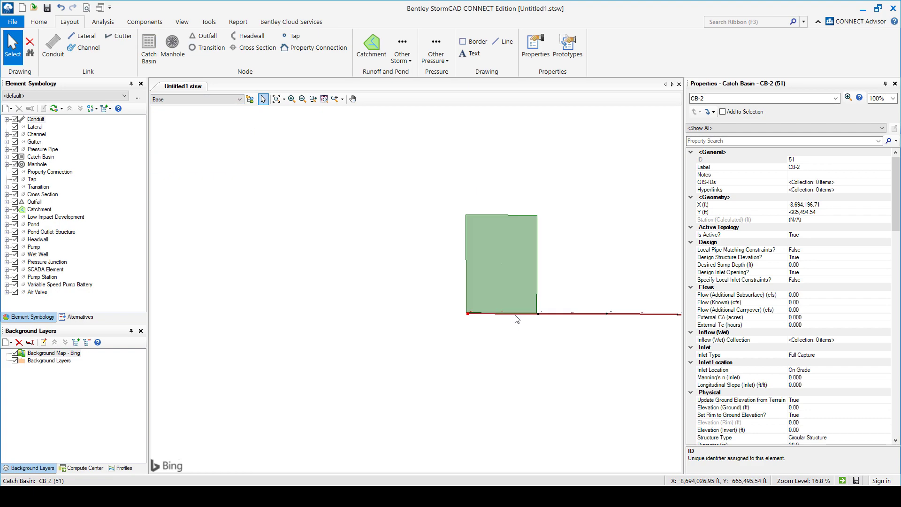
scroll(583, 313, "up", 2)
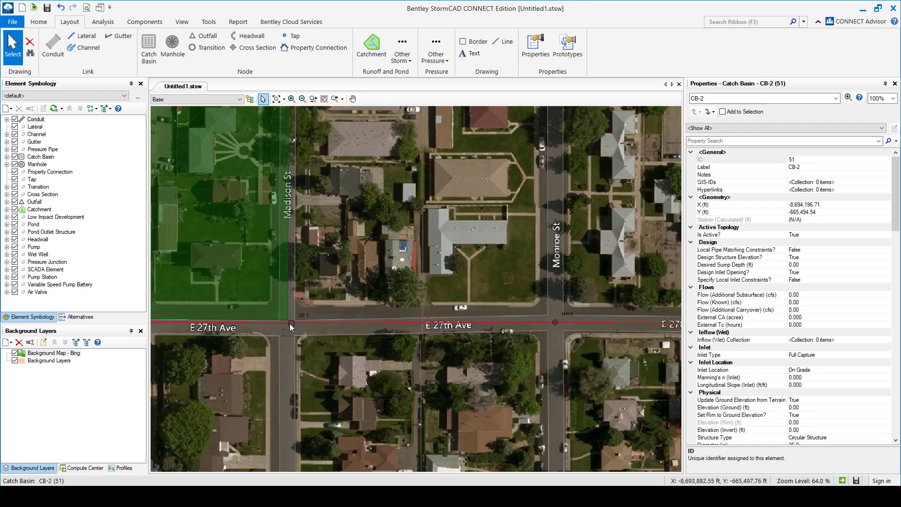
left_click_drag(291, 324, 282, 322)
scroll(284, 322, "up", 4)
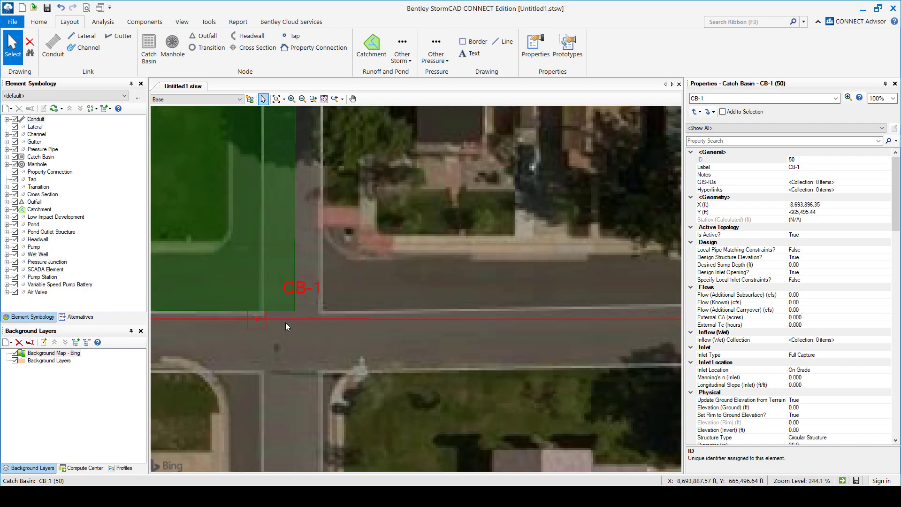
scroll(285, 324, "up", 2)
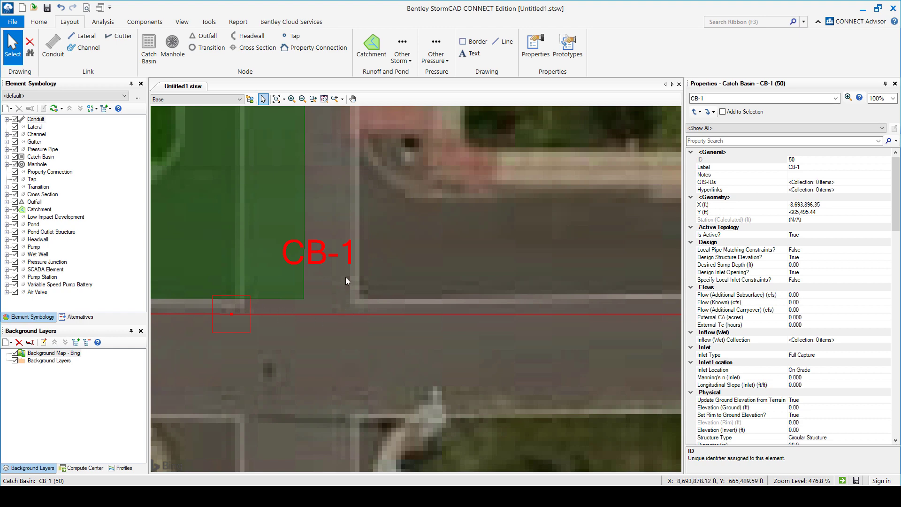
scroll(382, 268, "down", 5)
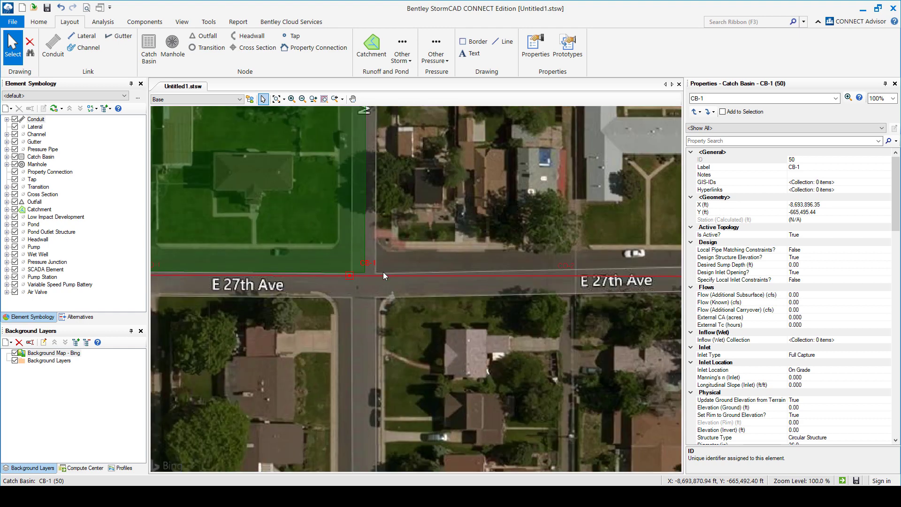
scroll(396, 246, "down", 3)
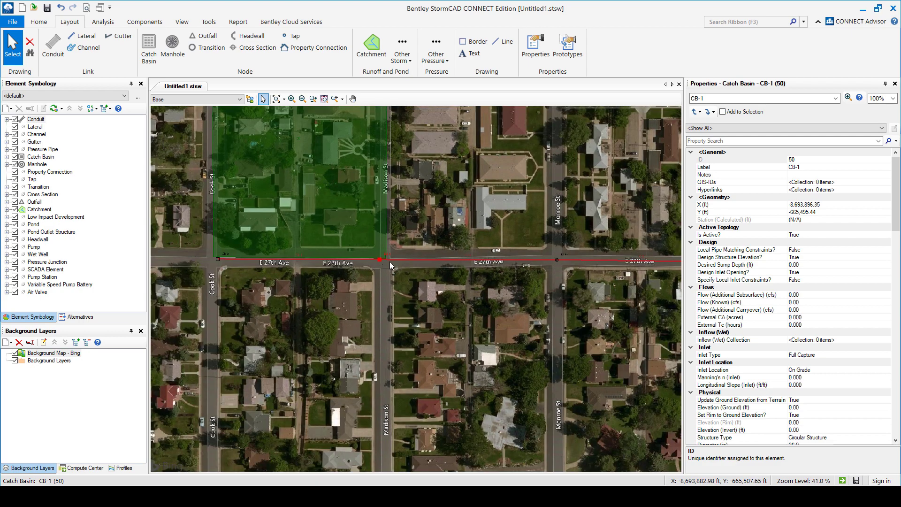
left_click_drag(409, 248, 401, 328)
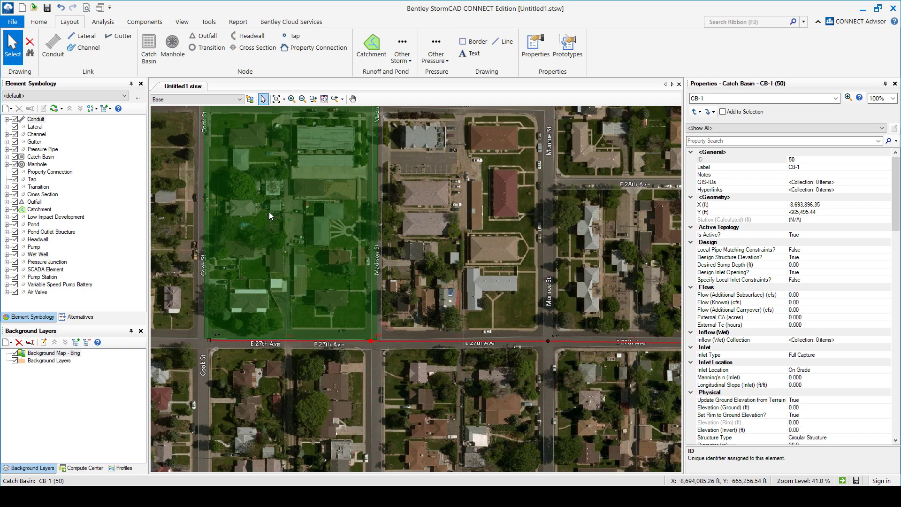
Pick catch basin CB-1 on the map as catchment CM-1's Outflow Element.
left_click(297, 271)
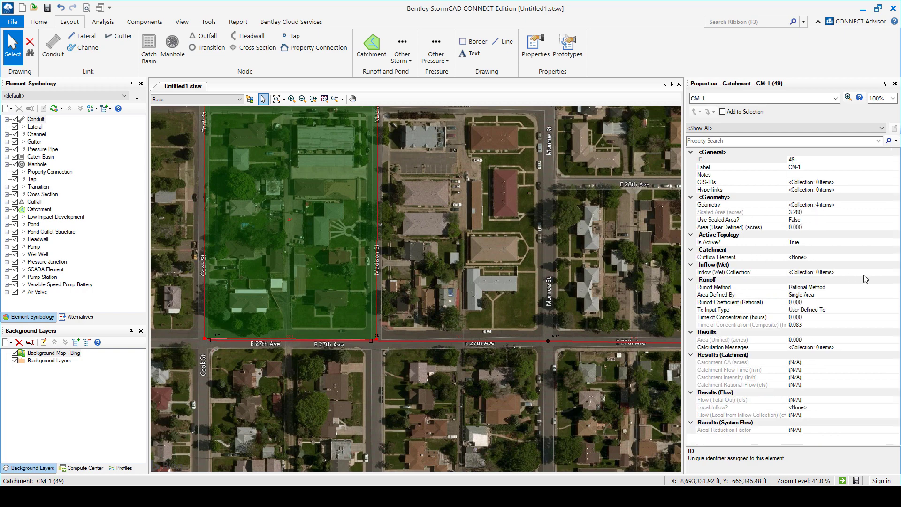
left_click(894, 272)
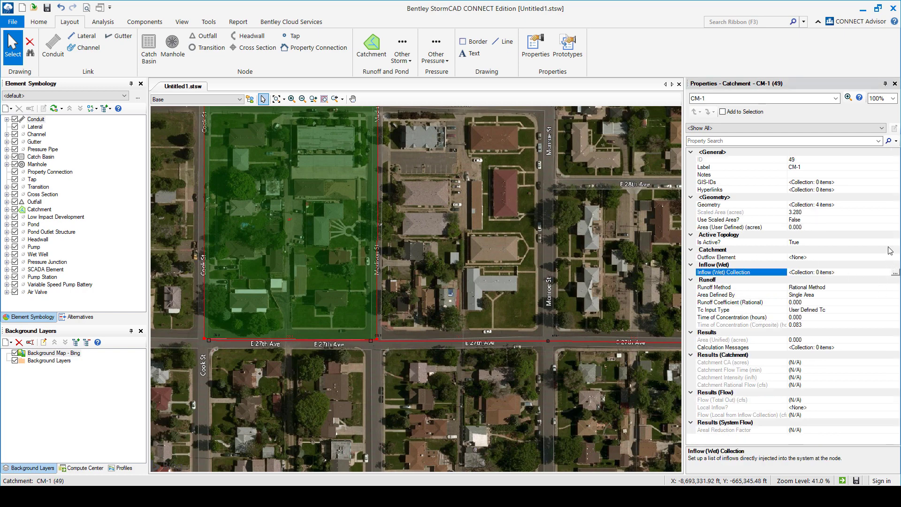
left_click(891, 257)
left_click(895, 257)
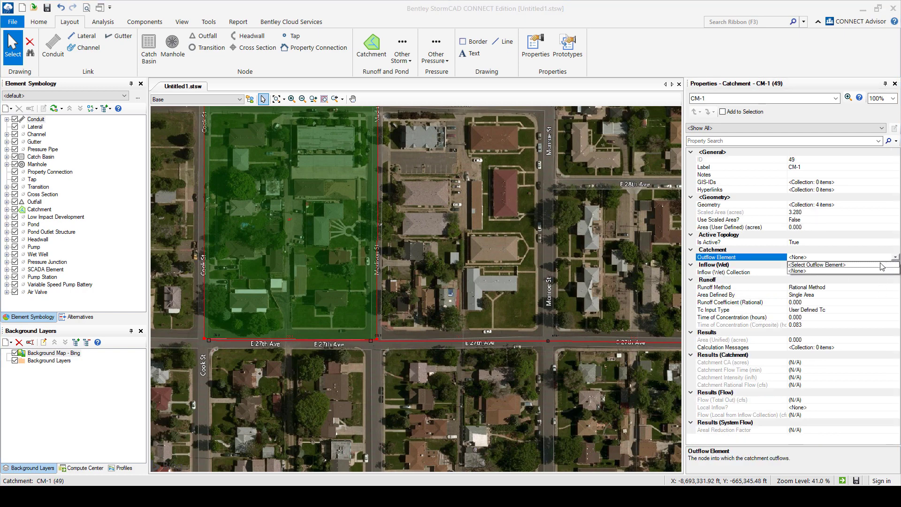
left_click(825, 266)
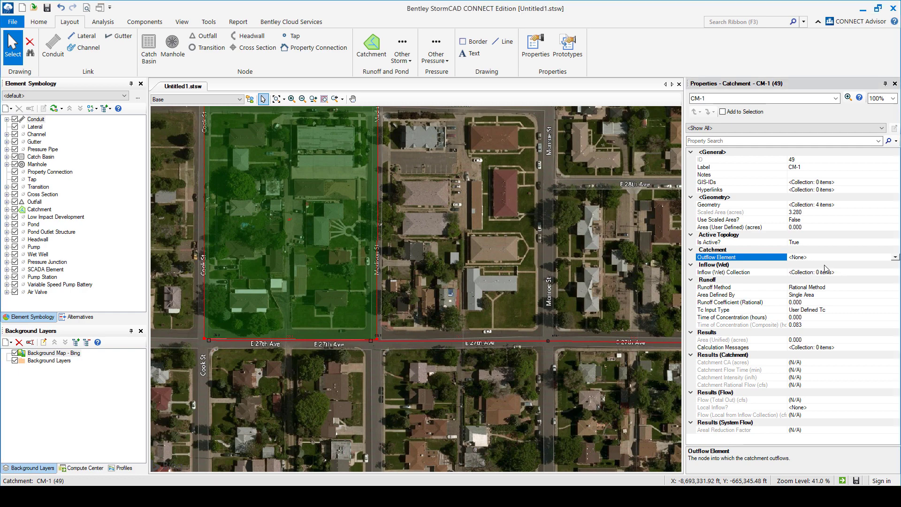
left_click(371, 341)
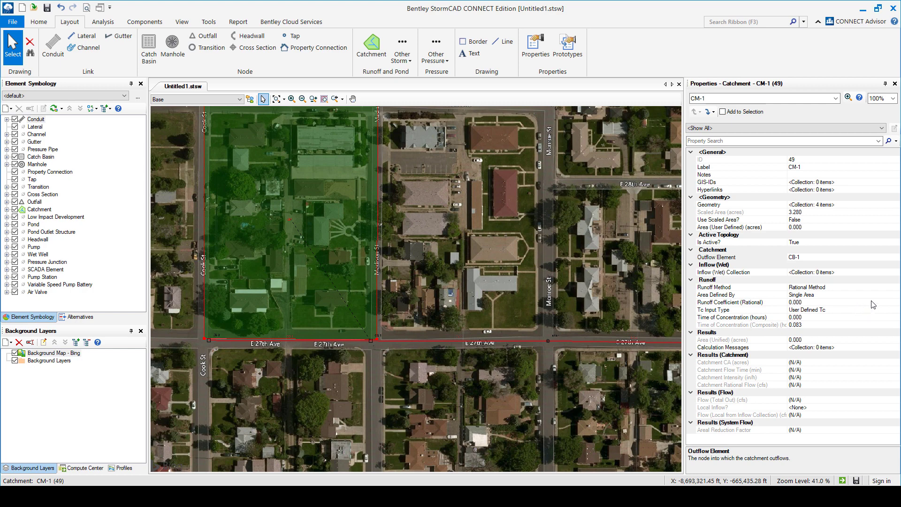
Enter 0.6 as CM-1's Rational runoff coefficient, opening and cancelling the Subareas table along the way.
left_click(871, 303)
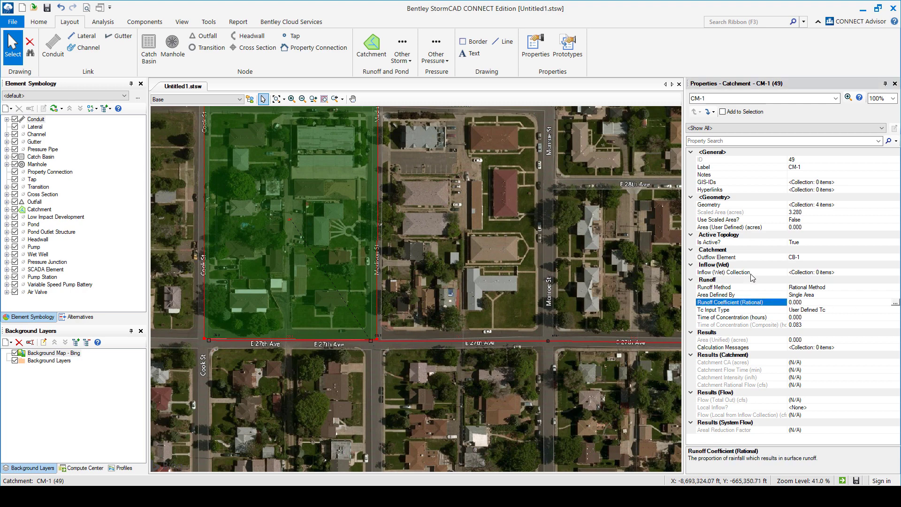
left_click_drag(279, 106, 301, 154)
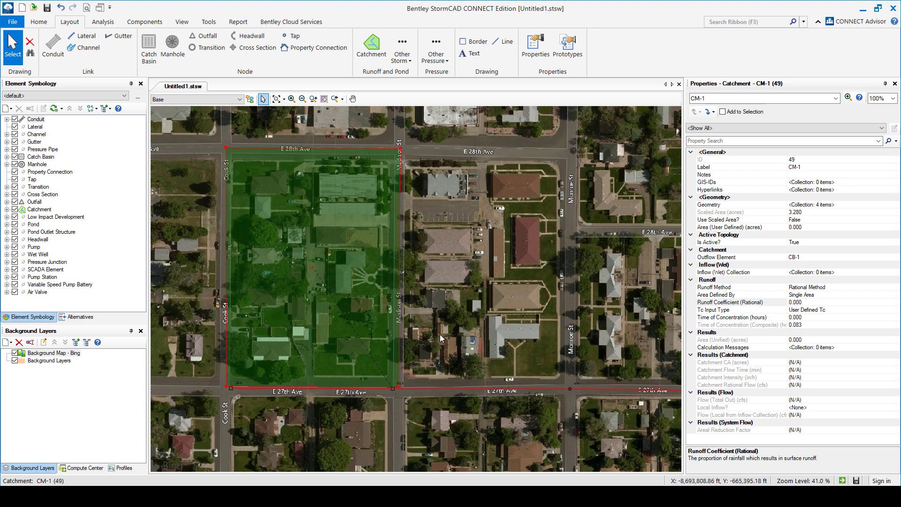
double_click(826, 303)
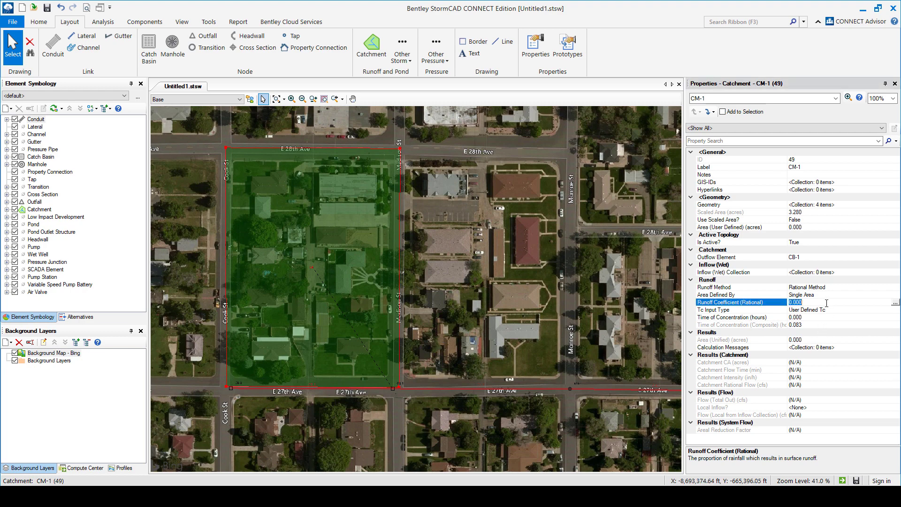
left_click(896, 305)
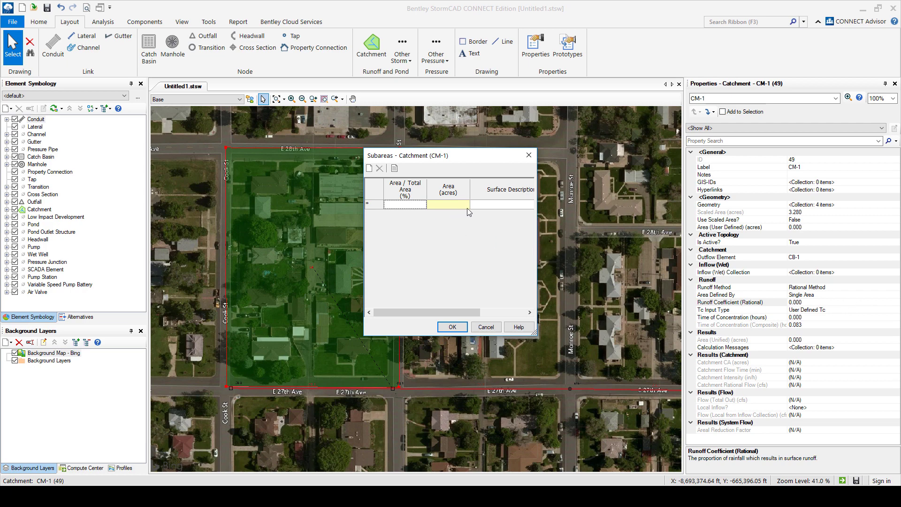
left_click(486, 328)
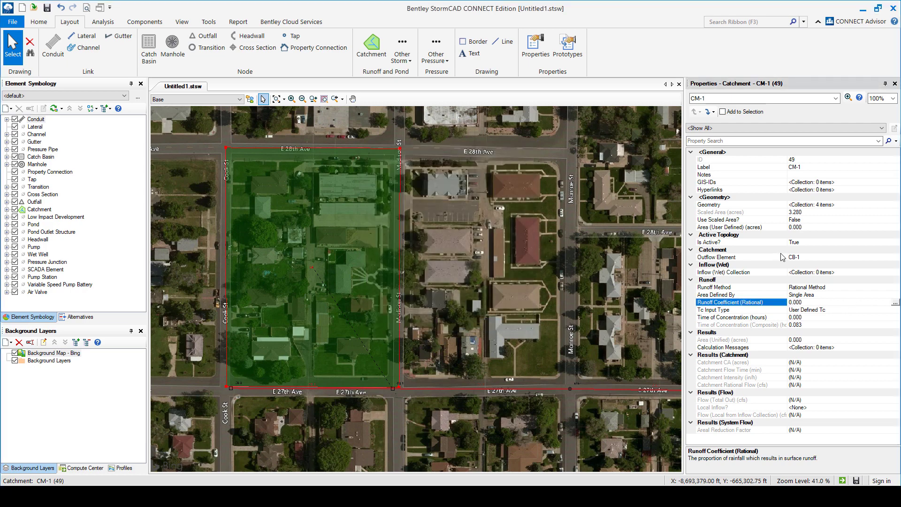
left_click(895, 303)
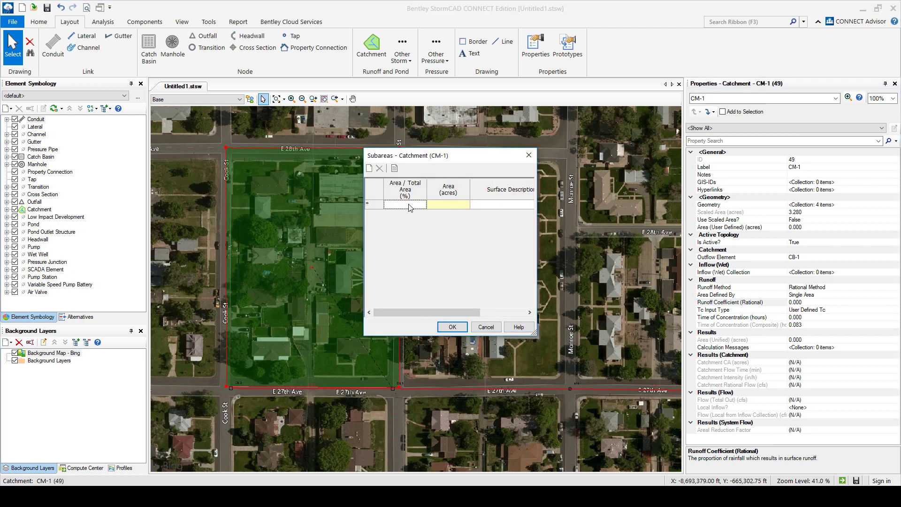
left_click(486, 327)
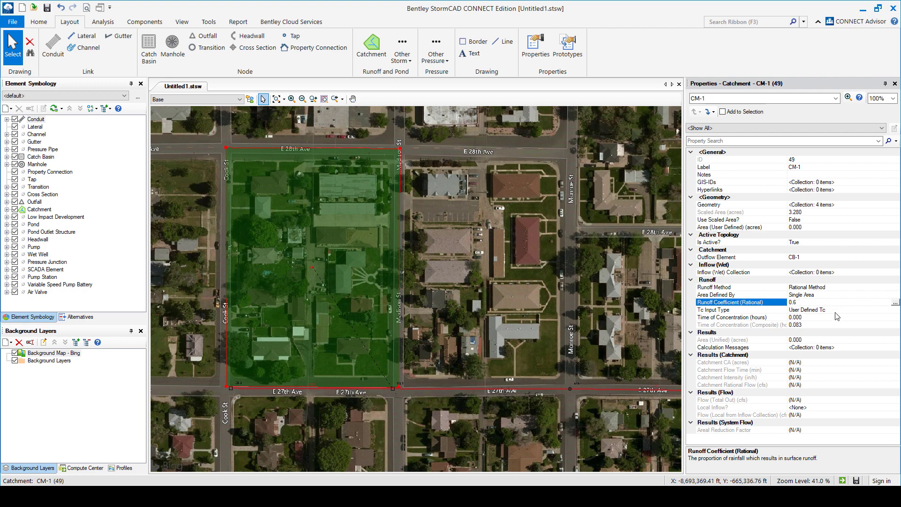
Set CM-1's Tc Input Type to Composite Tc with one TR-55 Sheet Flow method in its Tc data collection.
left_click(862, 312)
left_click(895, 310)
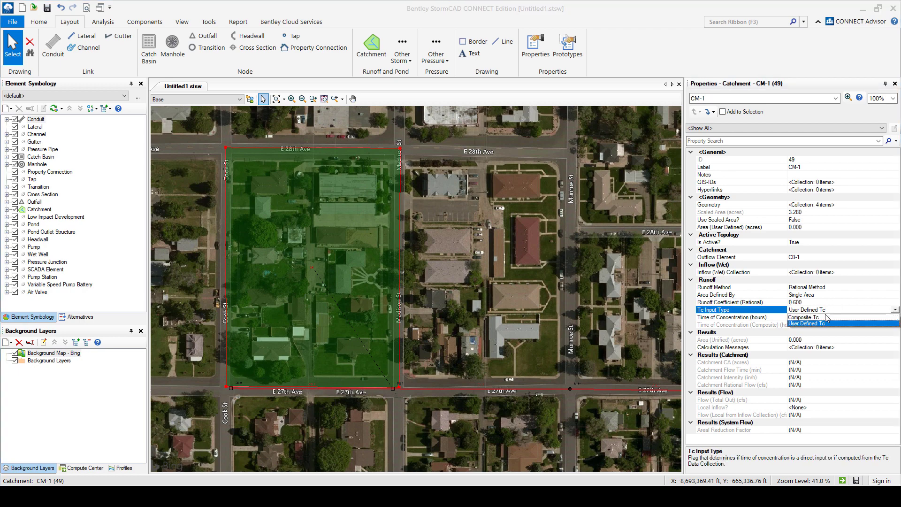
left_click(817, 318)
left_click(861, 317)
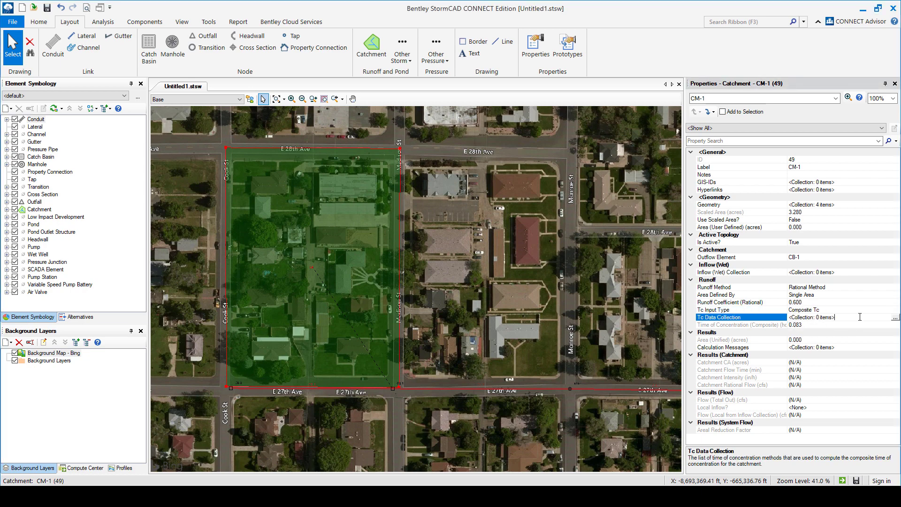
left_click(894, 318)
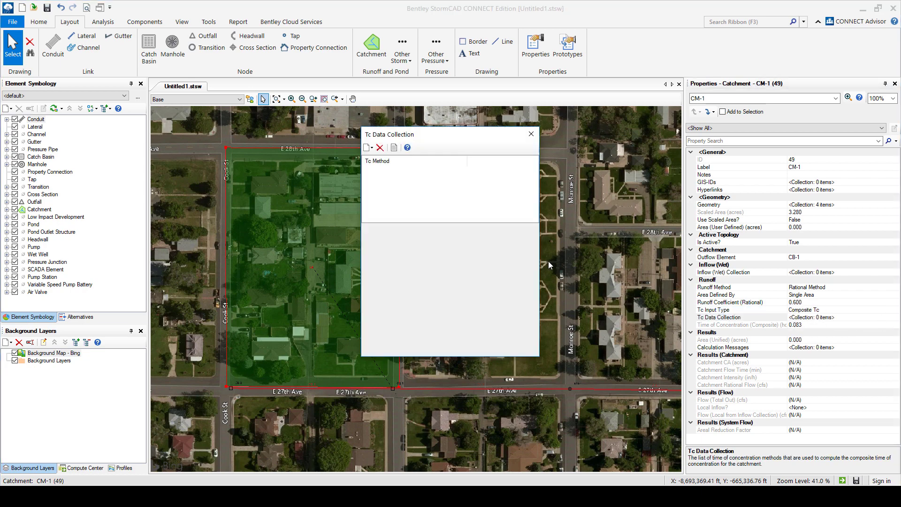
left_click(370, 148)
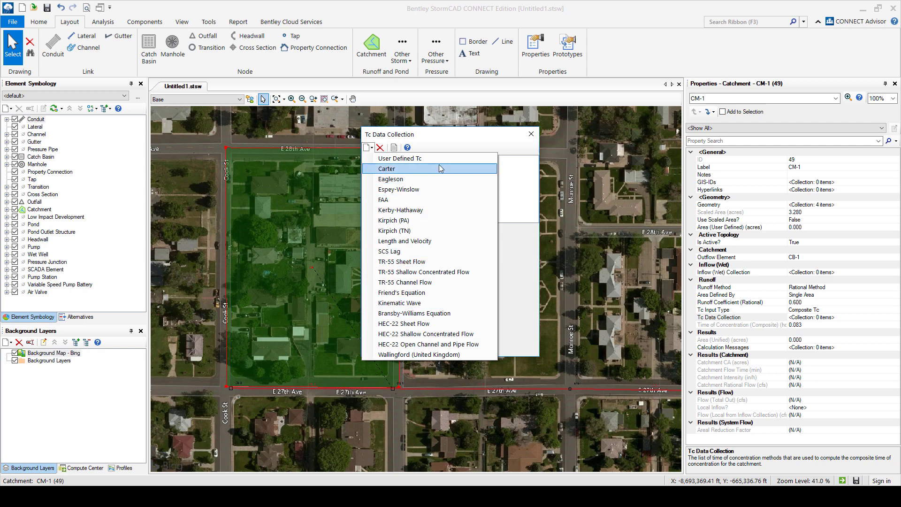
left_click(437, 261)
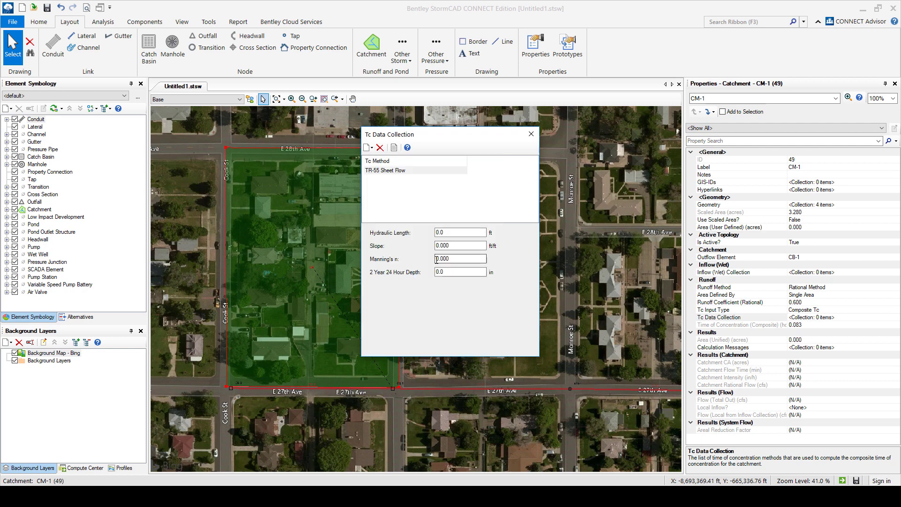
key("shift+Tab")
key("shift+Tab")
key("Tab")
key("Tab")
left_click(530, 134)
Switch CM-1 to User Defined Tc with a time of concentration of 0.200 hours.
left_click(889, 311)
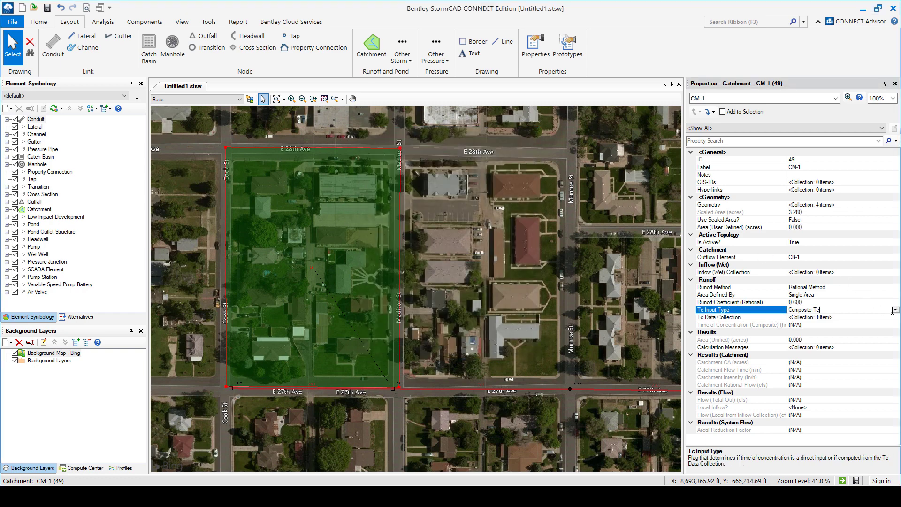
left_click(828, 317)
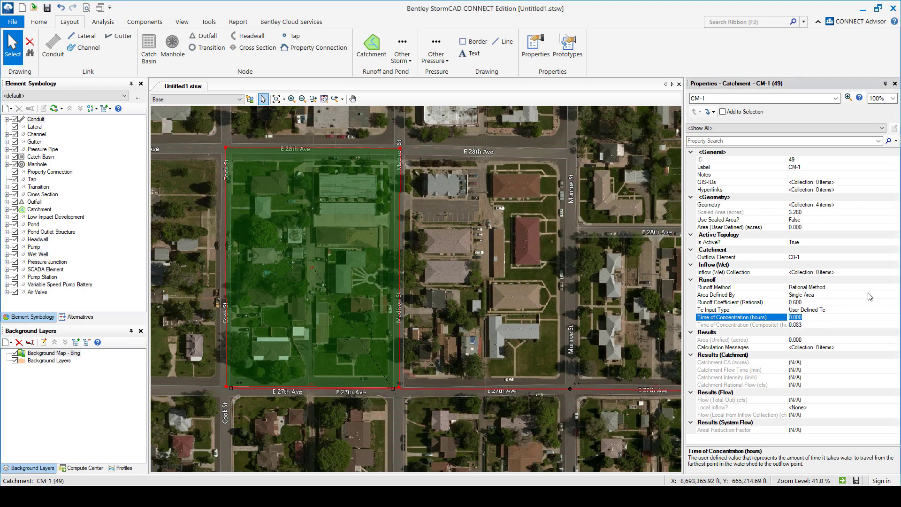
type("0.2")
left_click(818, 324)
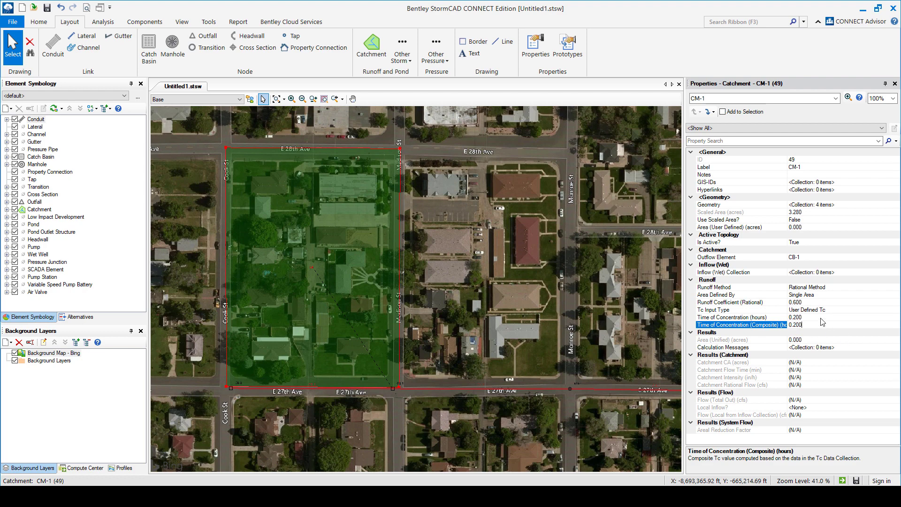
left_click(819, 317)
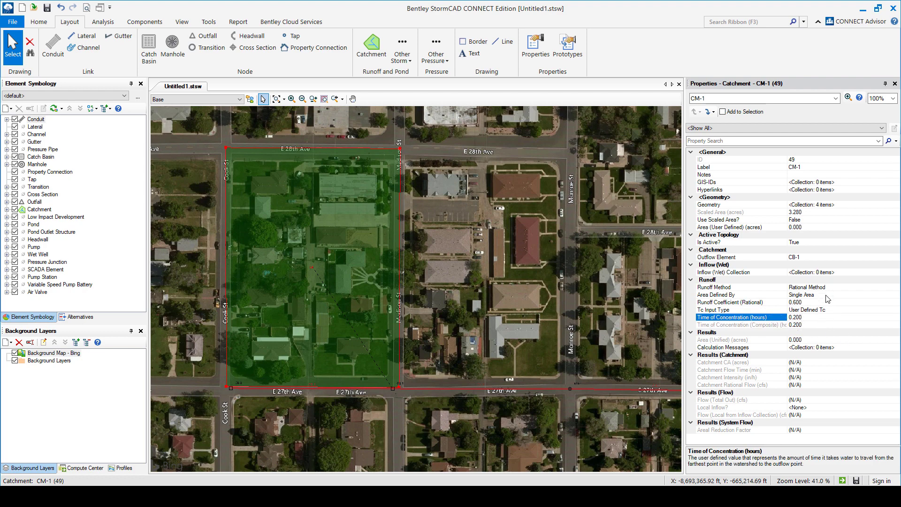
left_click(829, 214)
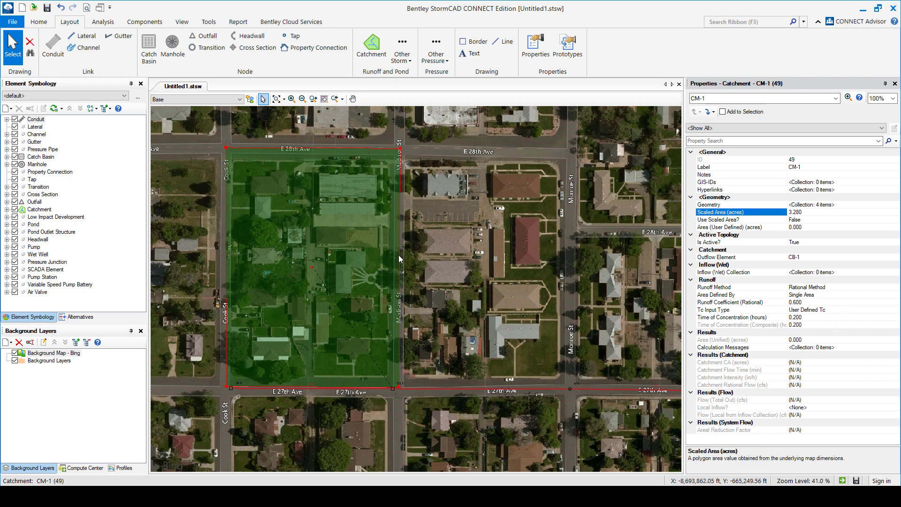
left_click(36, 25)
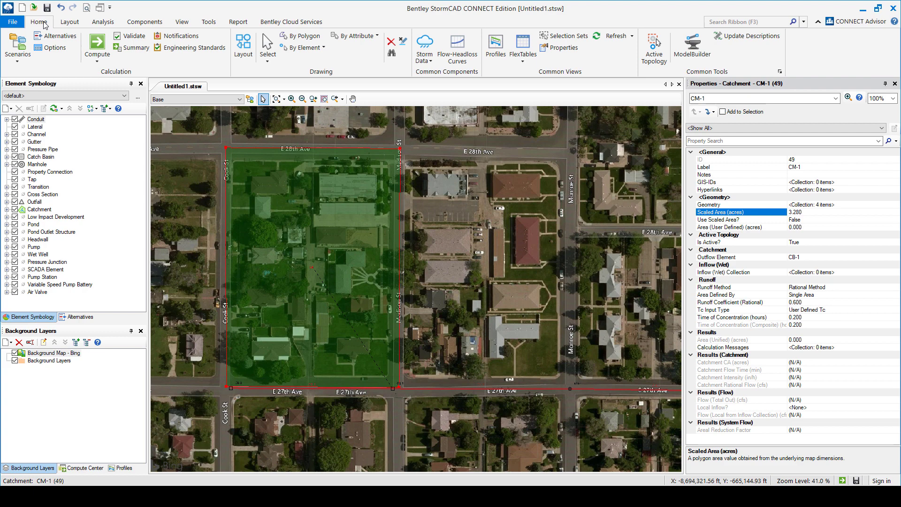
Open the Storm Data editor and look over the new storm data group types.
left_click(430, 52)
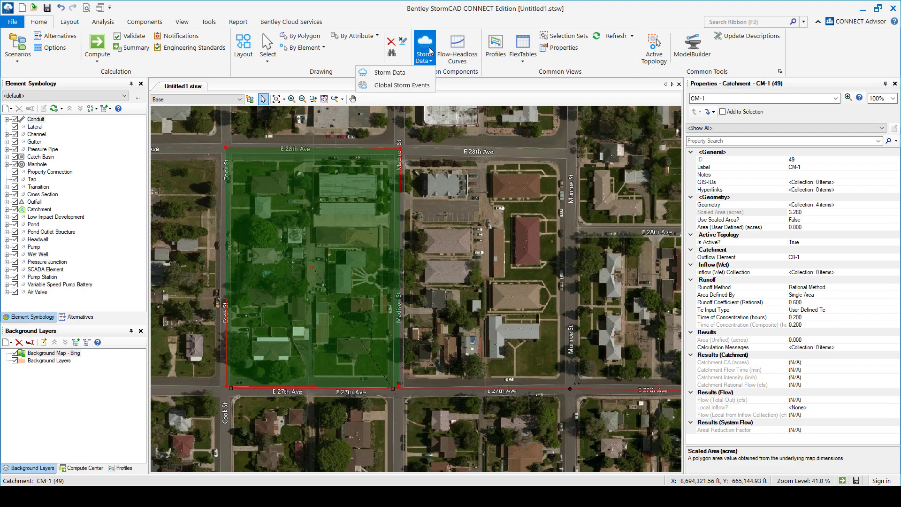
left_click(409, 72)
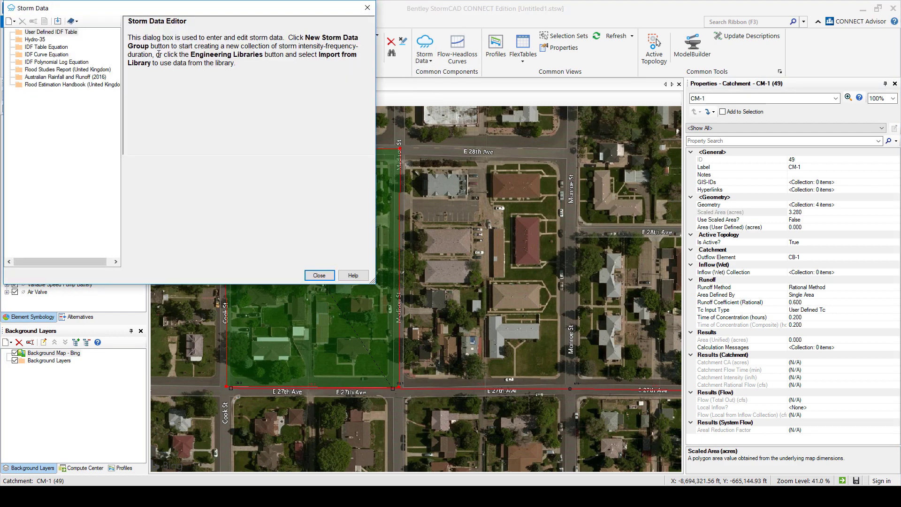
left_click_drag(63, 15, 149, 59)
left_click(100, 65)
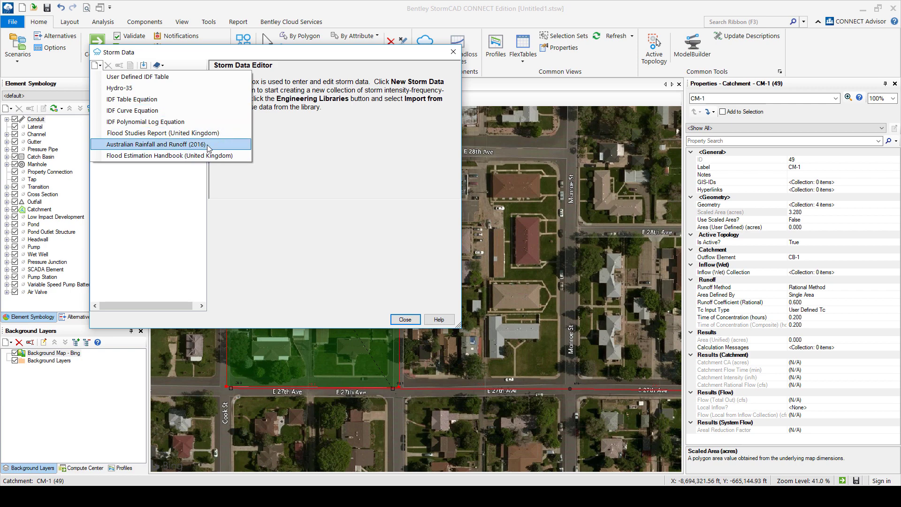
left_click(161, 66)
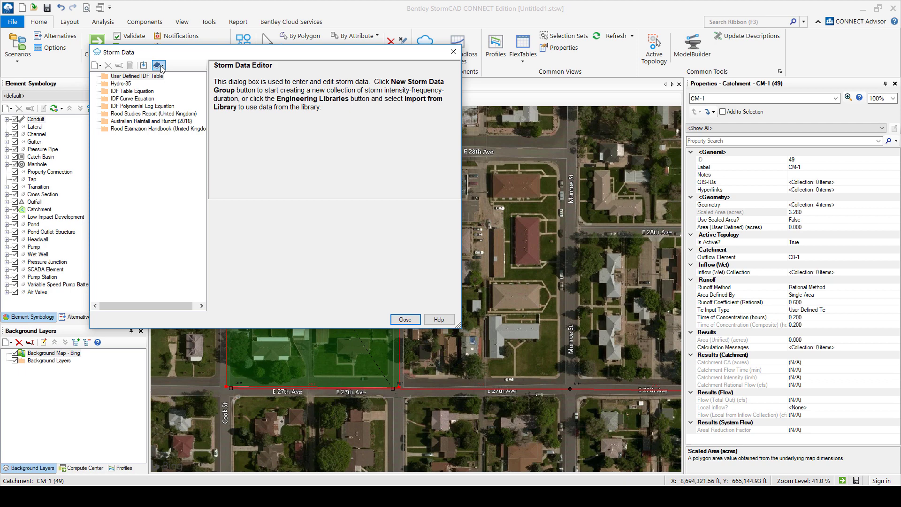
Import Sample City - Table from Sample_IDF-Table.xml in the Storm Event Groups library.
left_click(162, 67)
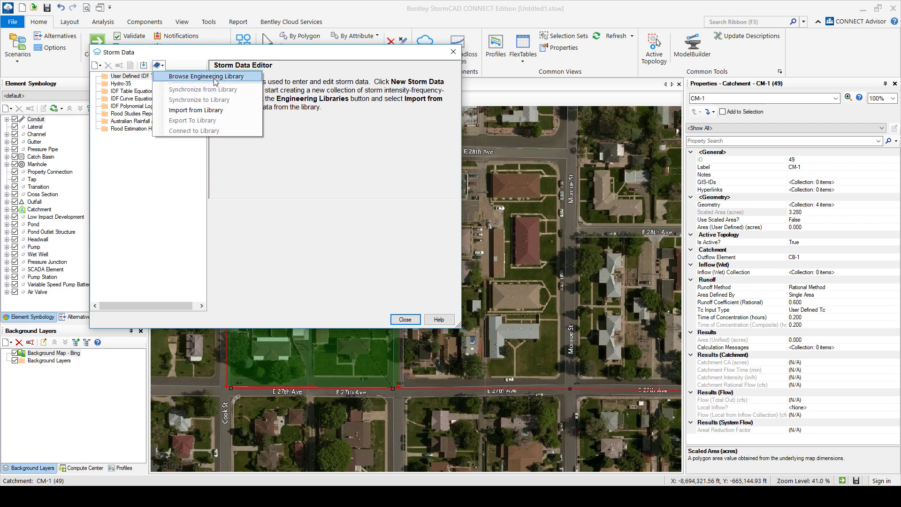
left_click(225, 110)
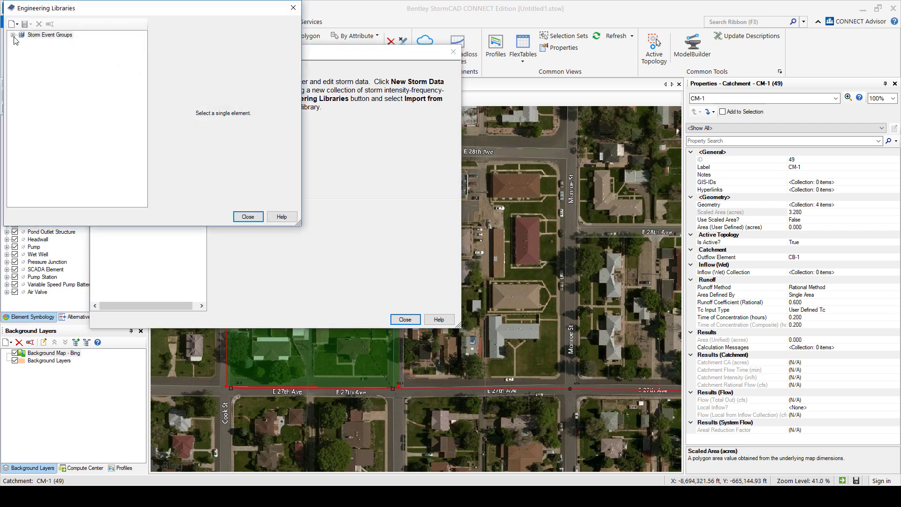
left_click(13, 35)
left_click(22, 42)
left_click(55, 51)
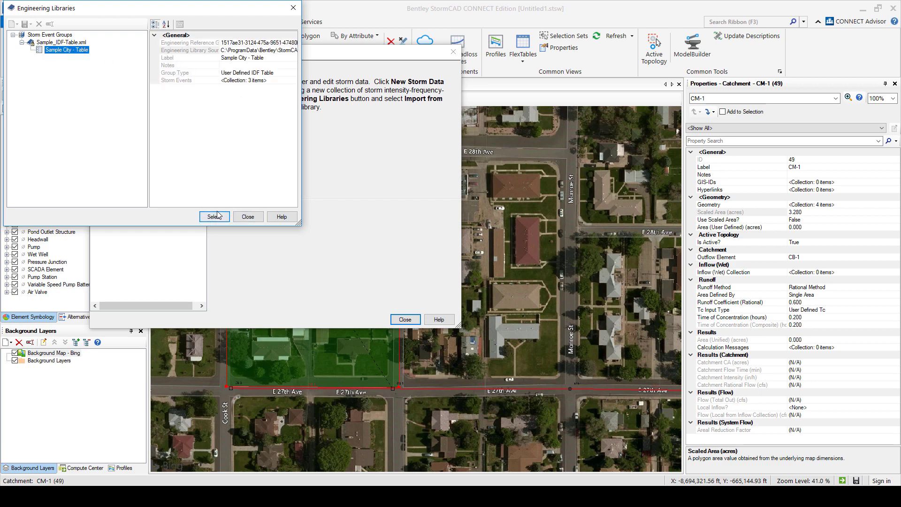
left_click(214, 216)
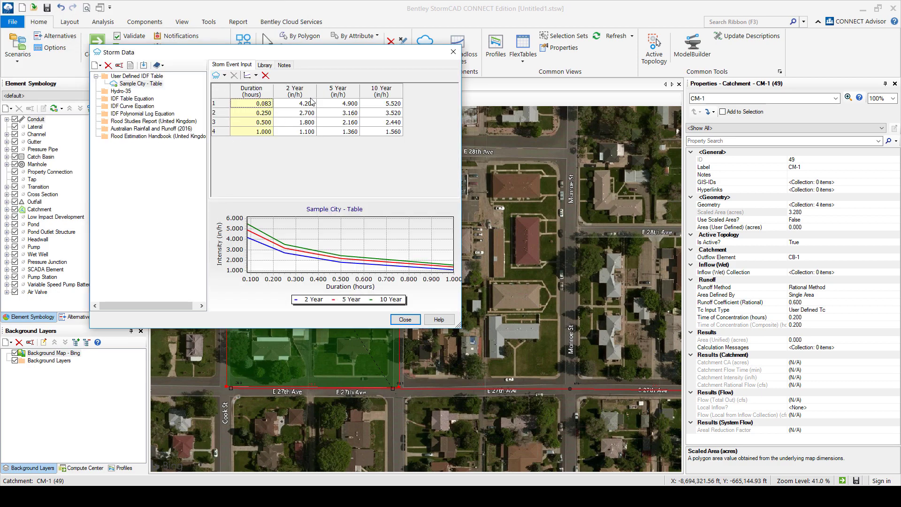
left_click(303, 93)
left_click(405, 320)
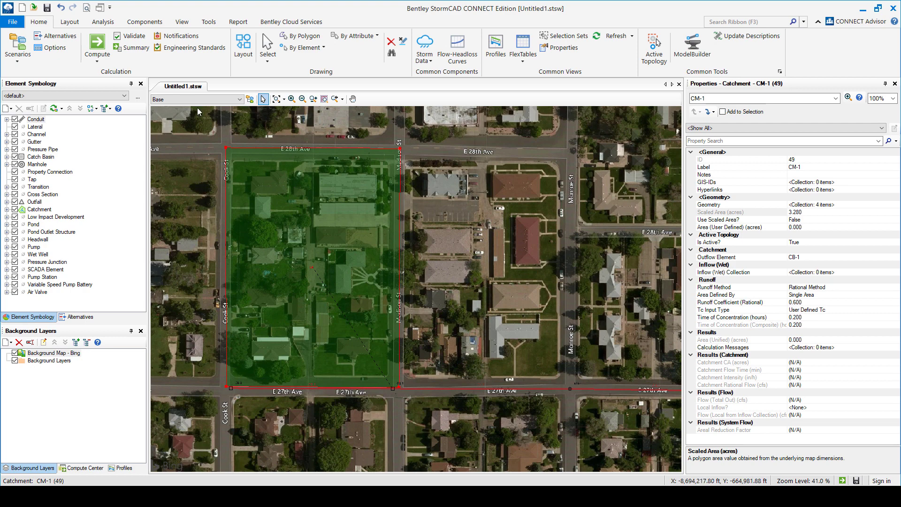
Validate the network and read the manhole, catch basin and conduit warnings in User Notifications.
left_click(97, 60)
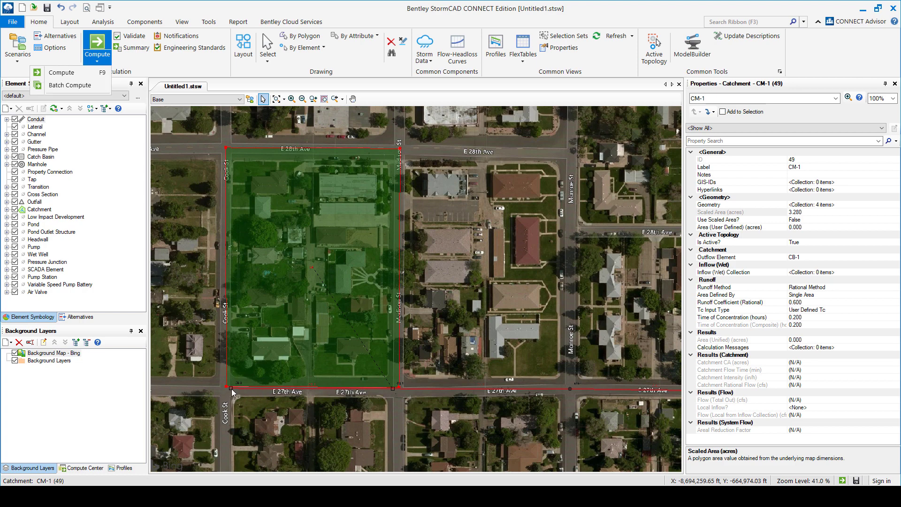
left_click_drag(609, 390, 480, 376)
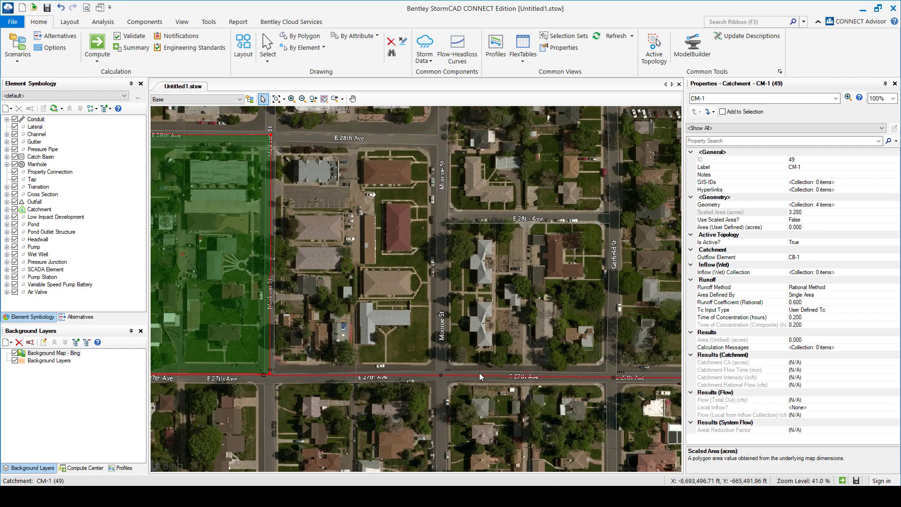
left_click(133, 36)
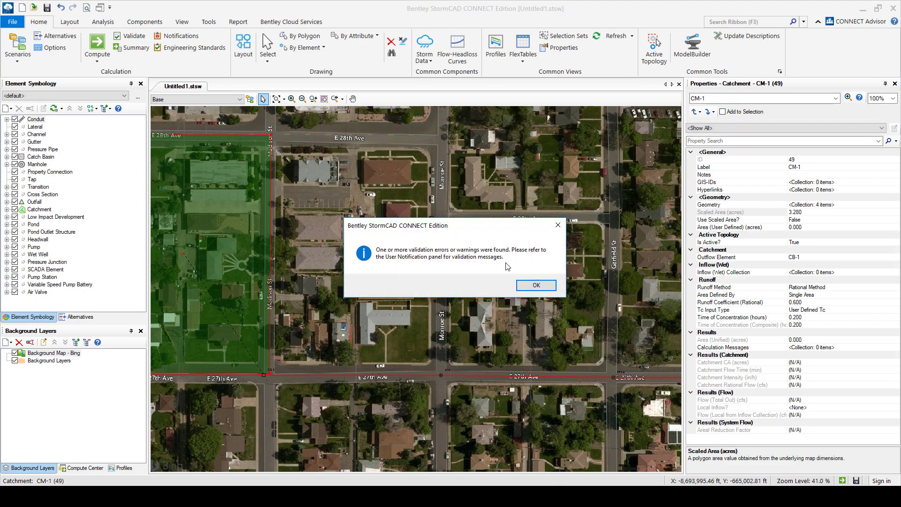
left_click(536, 286)
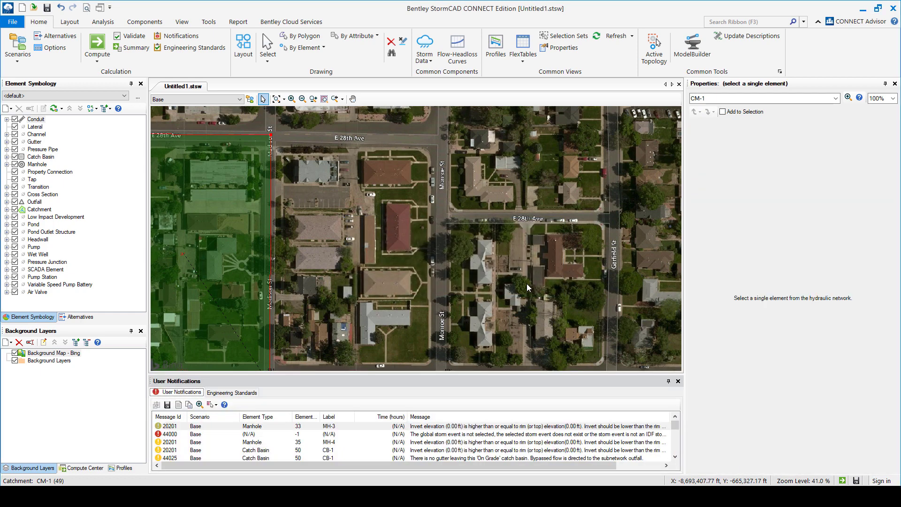
left_click_drag(446, 381, 475, 224)
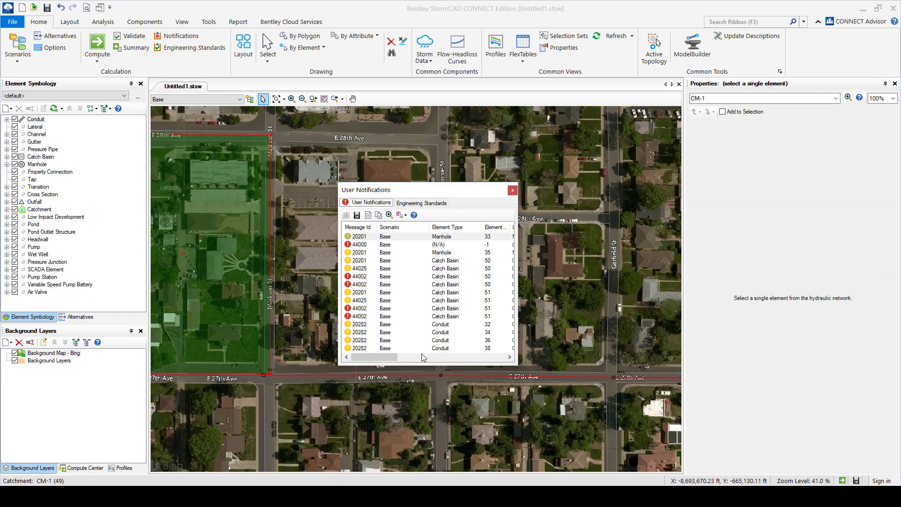
left_click_drag(518, 358, 796, 345)
left_click_drag(637, 193, 476, 194)
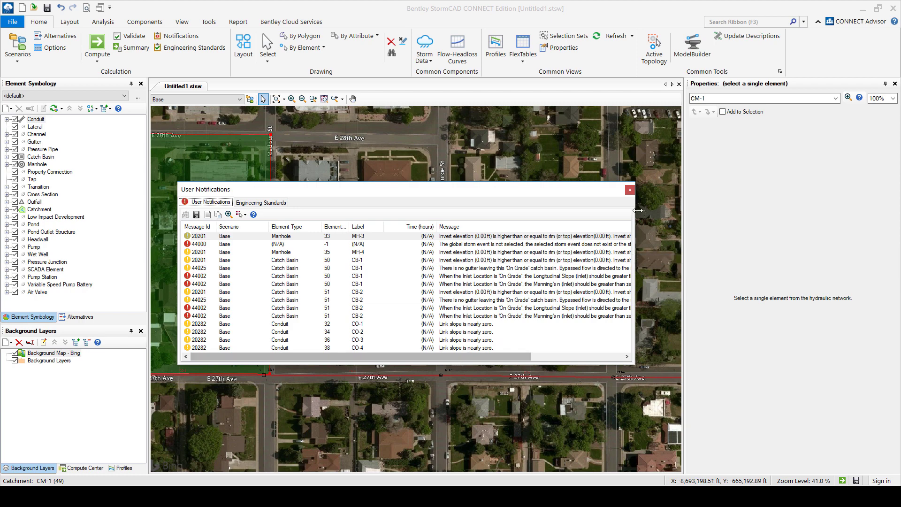
left_click(630, 190)
Add Profile - 1 using the E 27th Ave conduit run from CB-2 to outfall O-1 as its path.
left_click(501, 44)
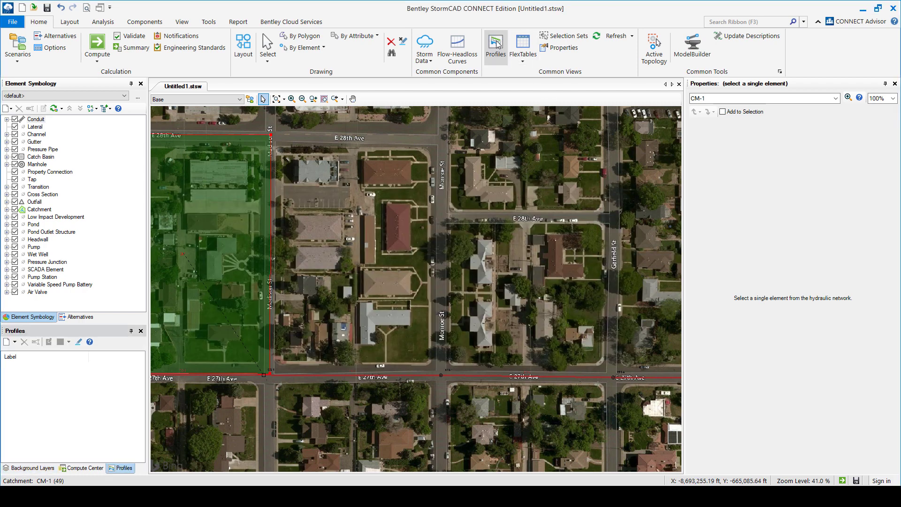
left_click(6, 341)
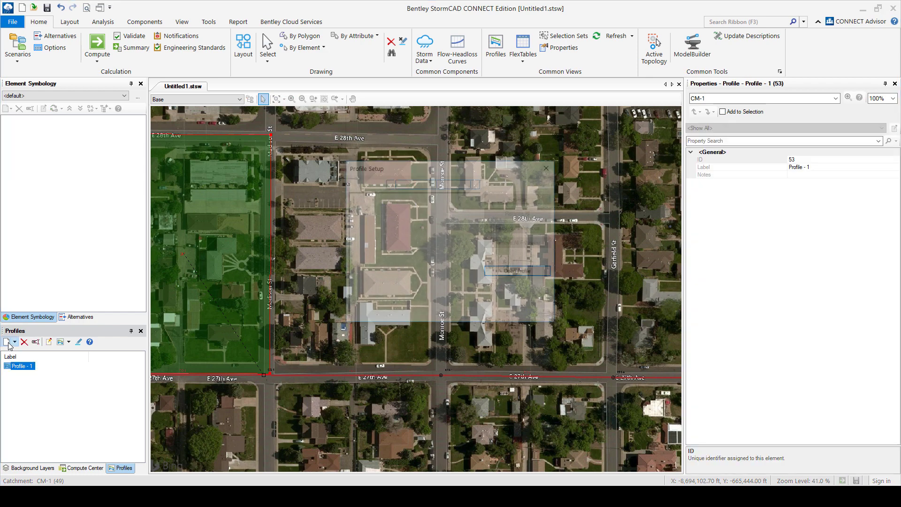
left_click(512, 187)
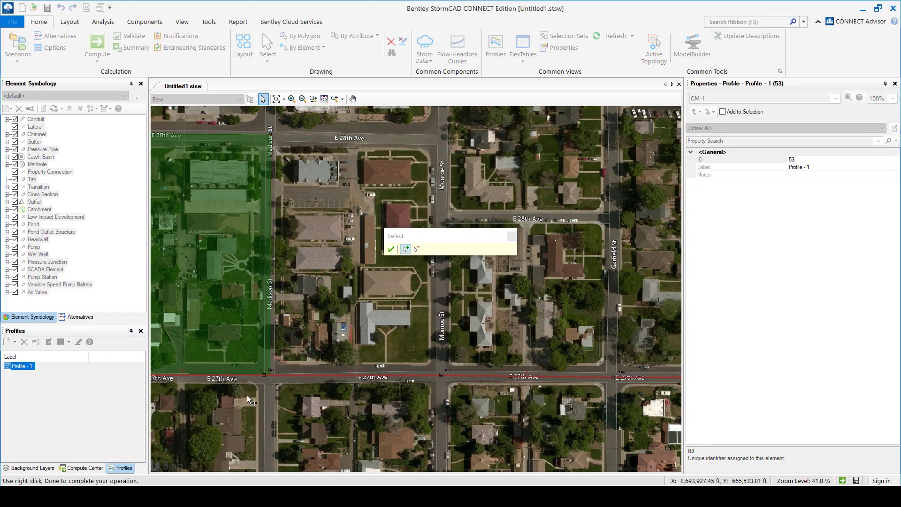
scroll(516, 323, "down", 1)
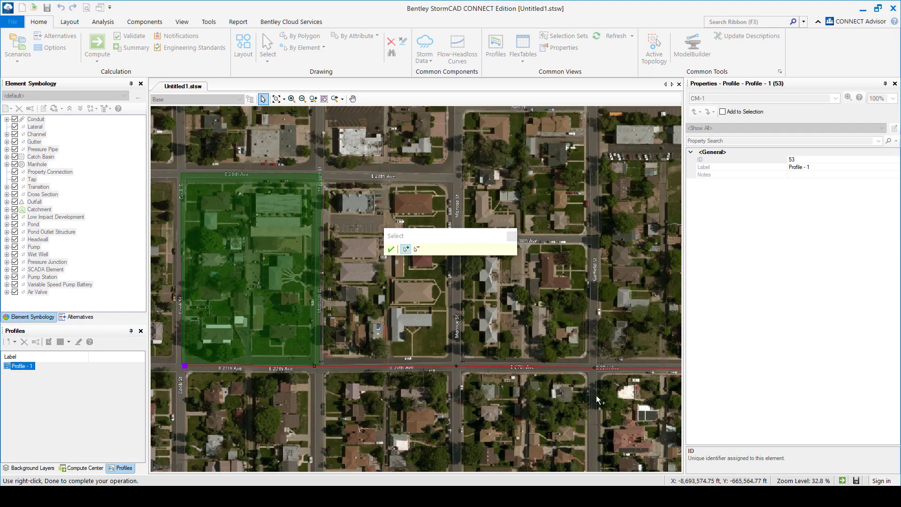
scroll(517, 390, "right", 2)
left_click(453, 371)
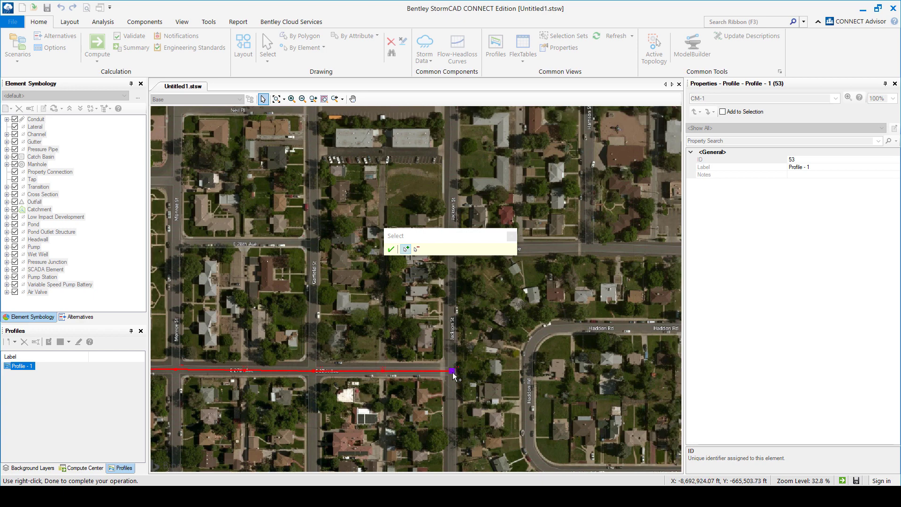
left_click(391, 250)
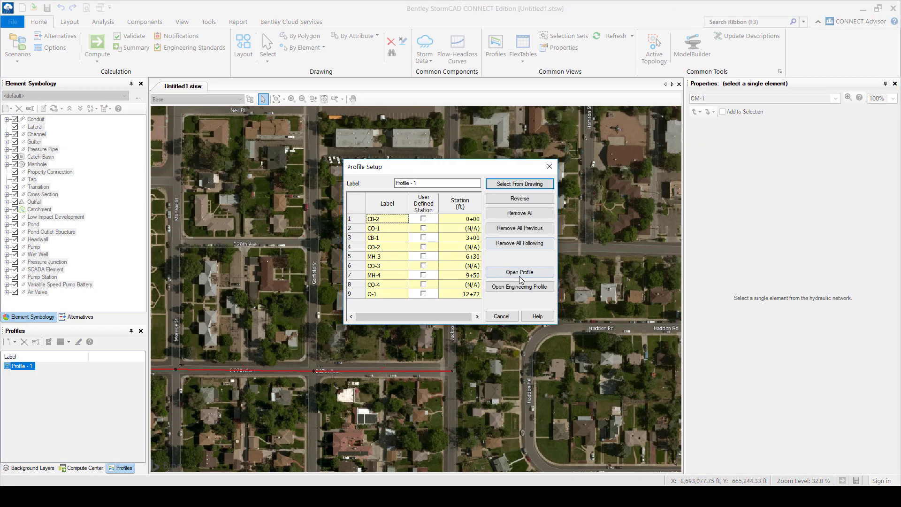
View the empty Profile - 1 graph, then close it.
left_click(516, 272)
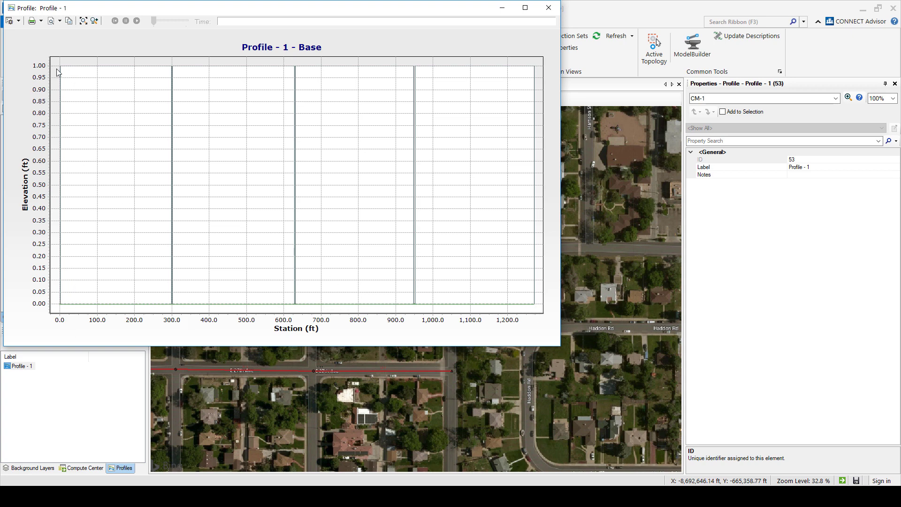
left_click(548, 8)
Check conduit CO-3 (MH-3 to MH-4, 320.2 ft) shows a 12.0 in circular diameter.
scroll(235, 376, "up", 5)
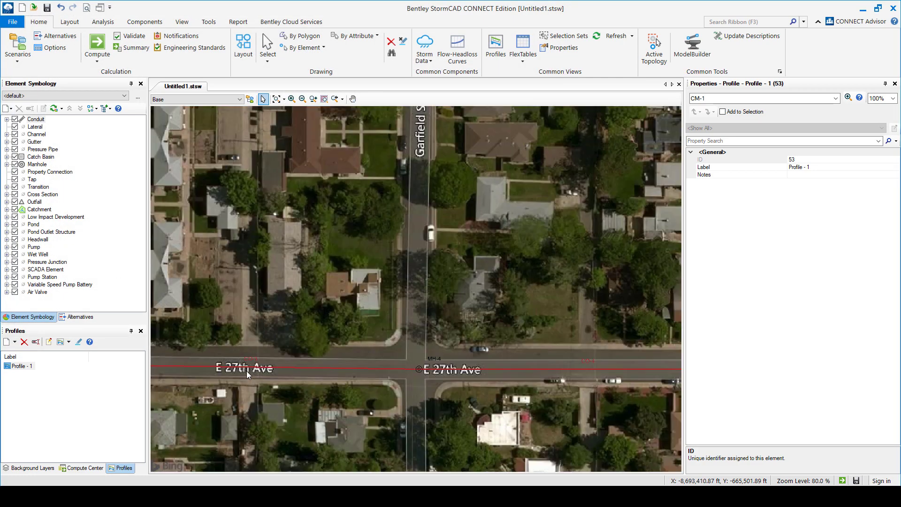
left_click(256, 368)
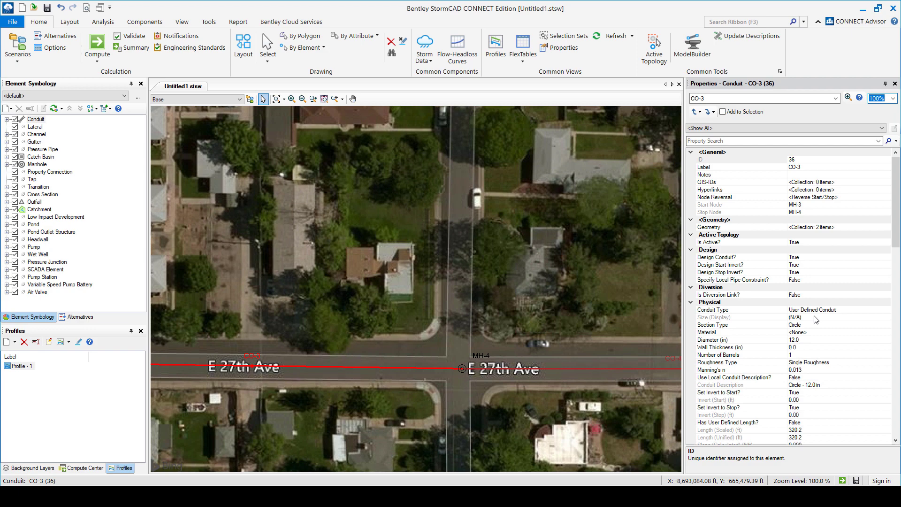
left_click(822, 340)
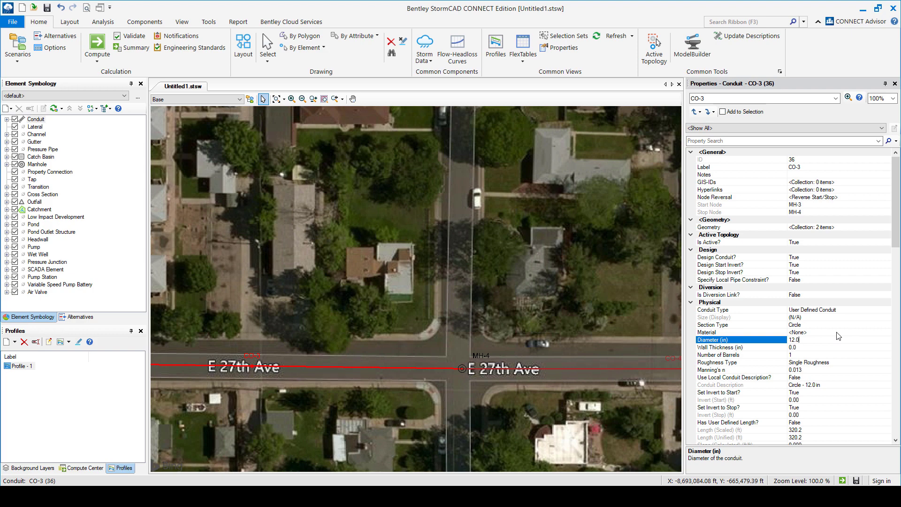
scroll(583, 319, "down", 8)
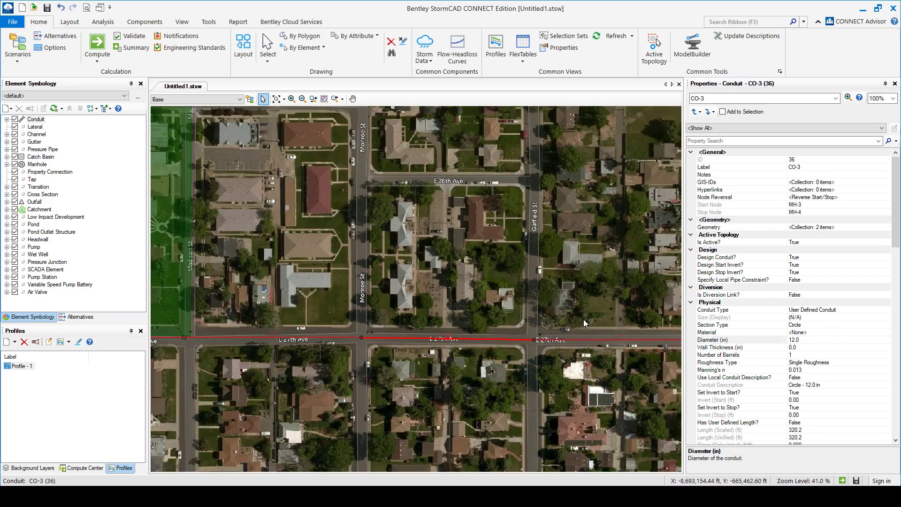